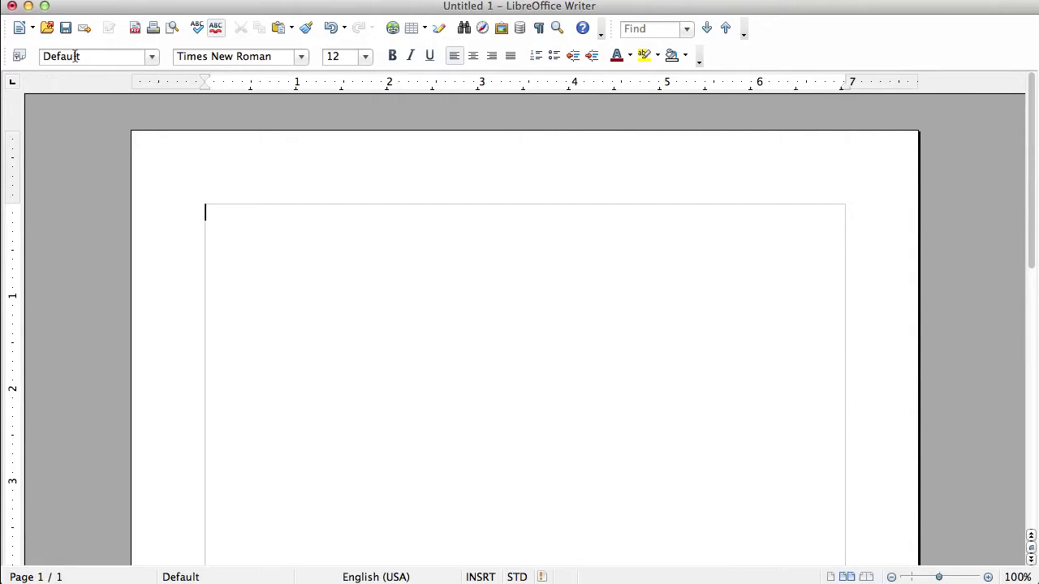
- Enter "This is Default" on the first line in the Default style and delete that text again
type("This is Default")
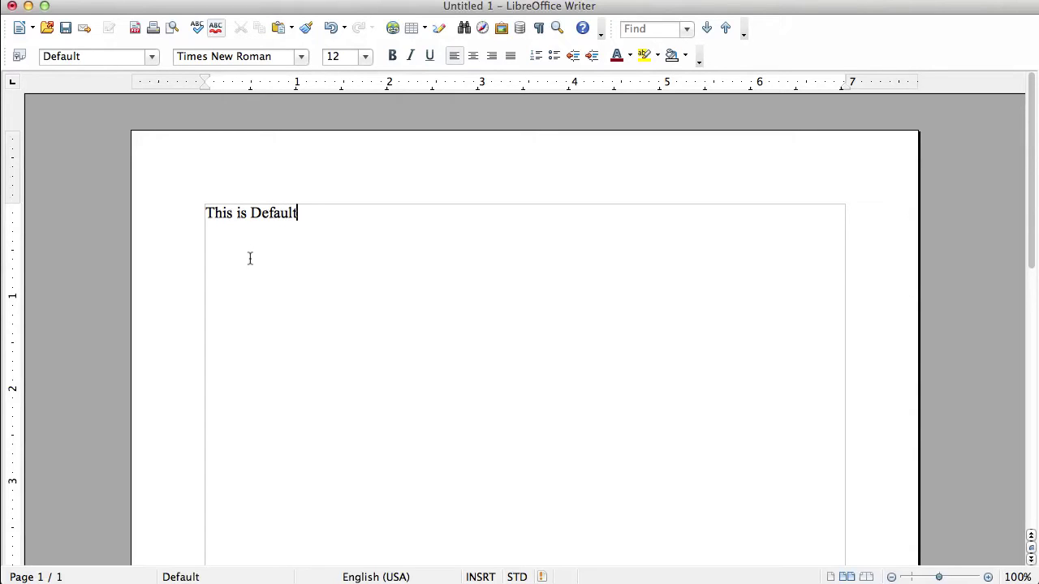
key("BackSpace")
key("BackSpace")
key("BackSpace")
key("BackSpace")
key("BackSpace")
key("BackSpace")
key("BackSpace")
key("BackSpace")
key("BackSpace")
key("BackSpace")
key("BackSpace")
key("BackSpace")
key("BackSpace")
key("BackSpace")
key("BackSpace")
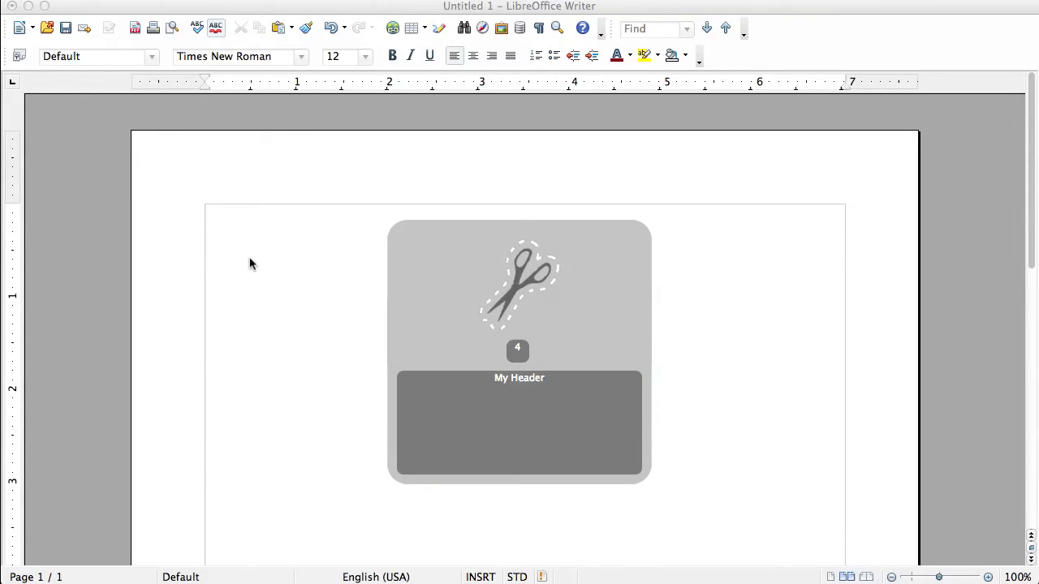
- Enter "My Header" as the first line of the document
type("My Header")
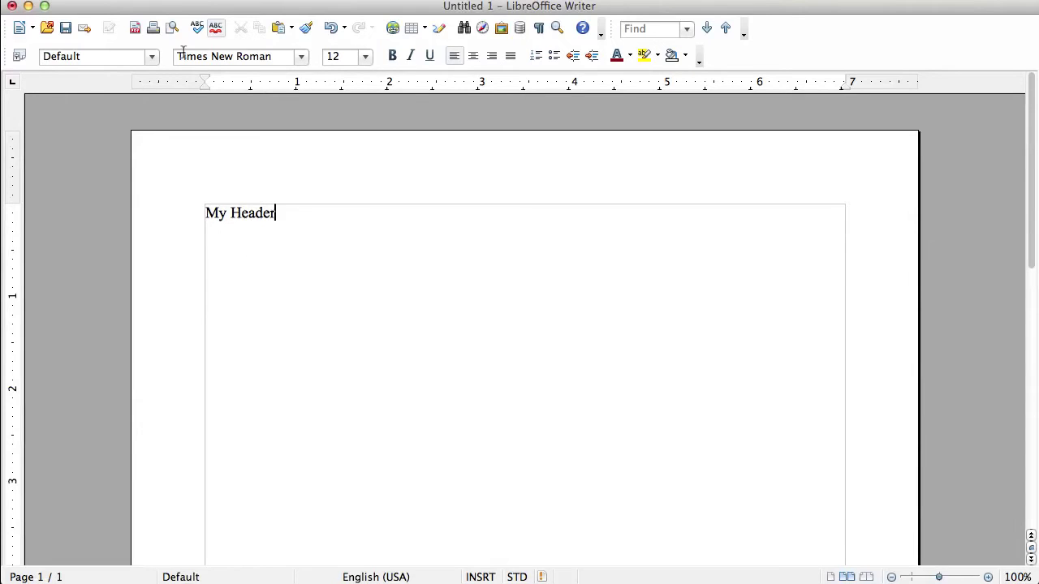
- Look through the available paragraph styles, including those in the Styles and Formatting window
left_click(154, 58)
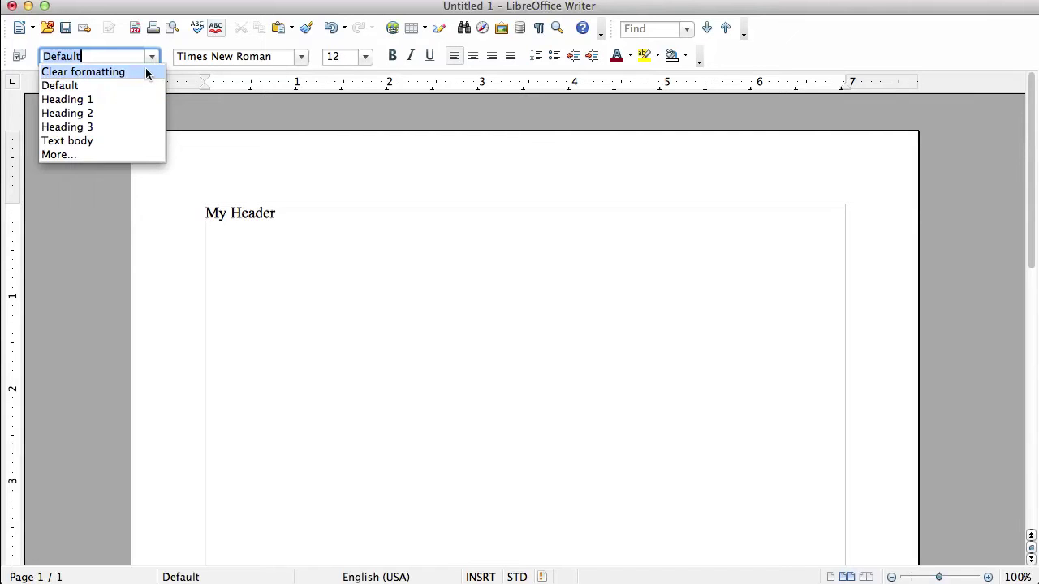
left_click(151, 57)
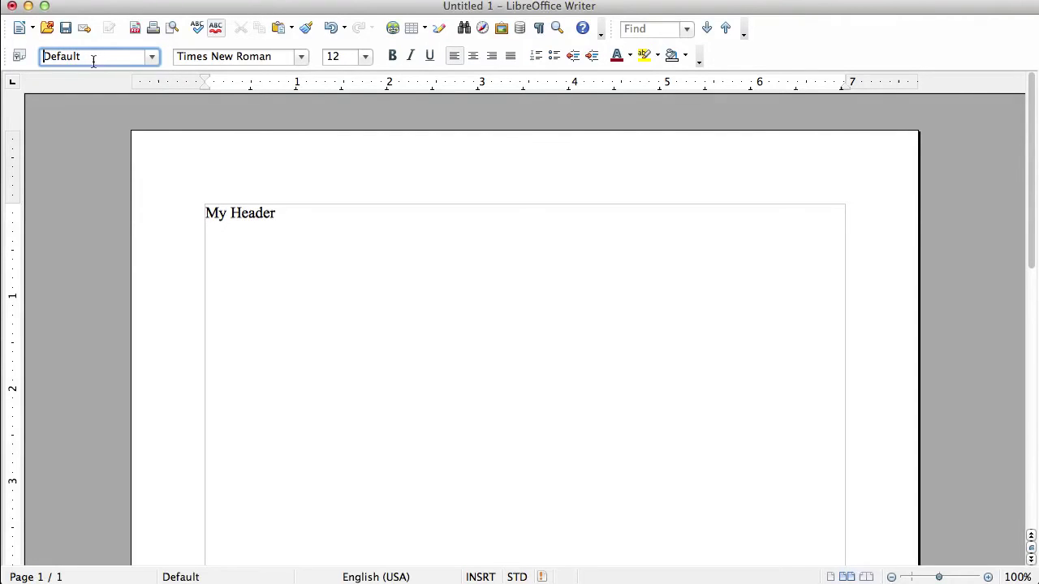
left_click(153, 57)
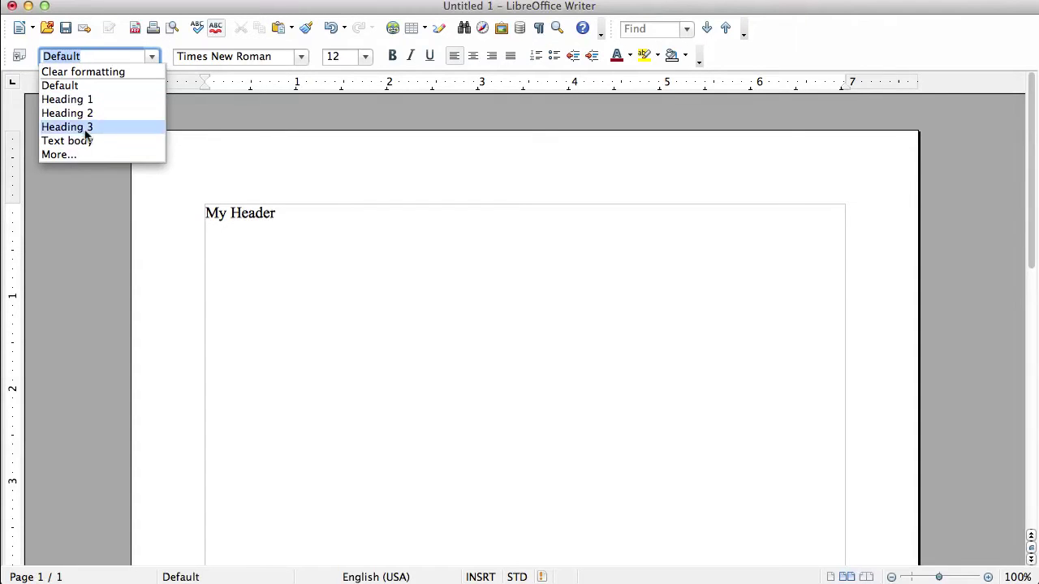
left_click(156, 58)
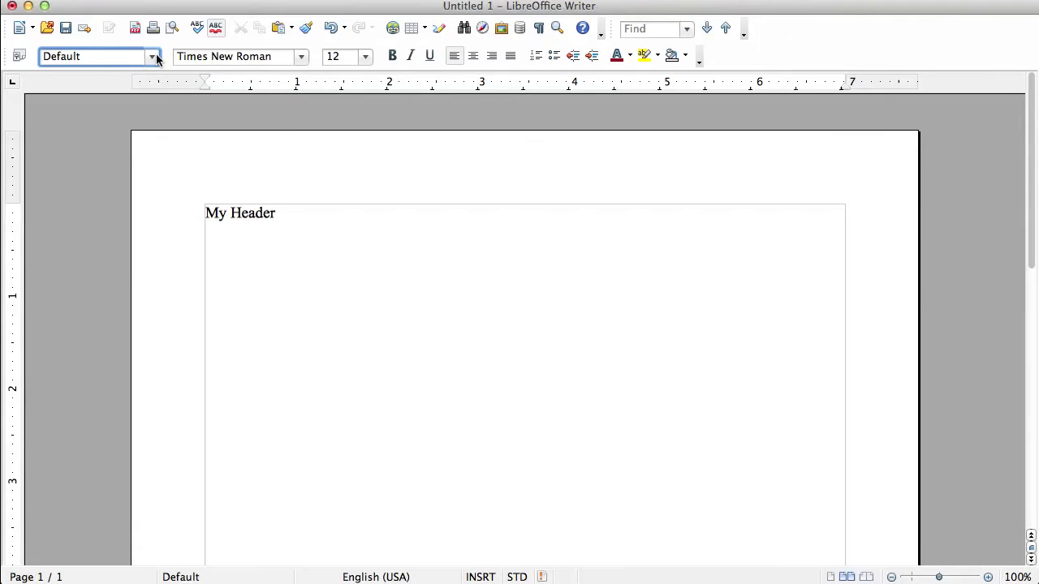
left_click(18, 57)
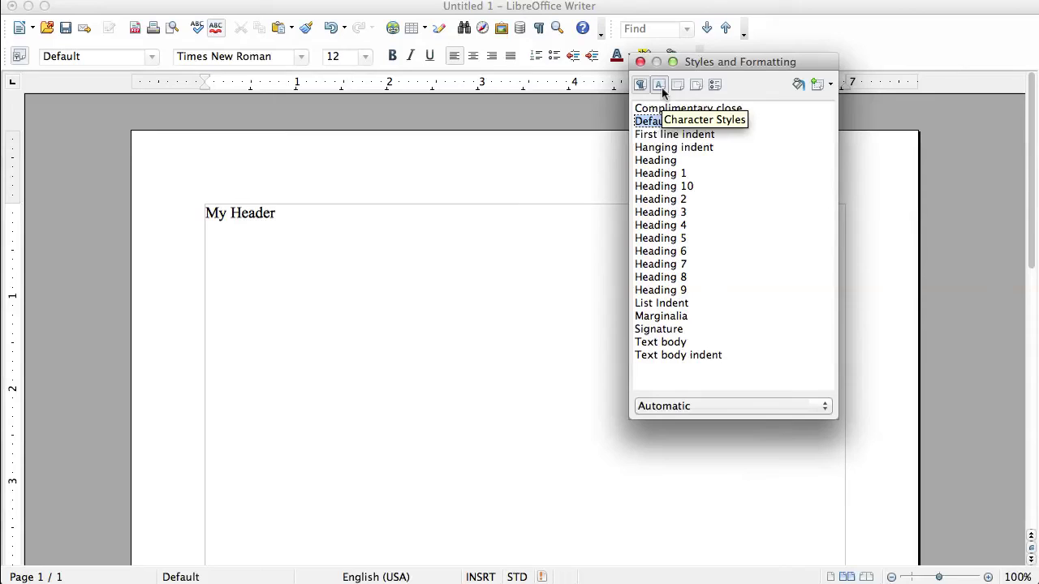
left_click(641, 62)
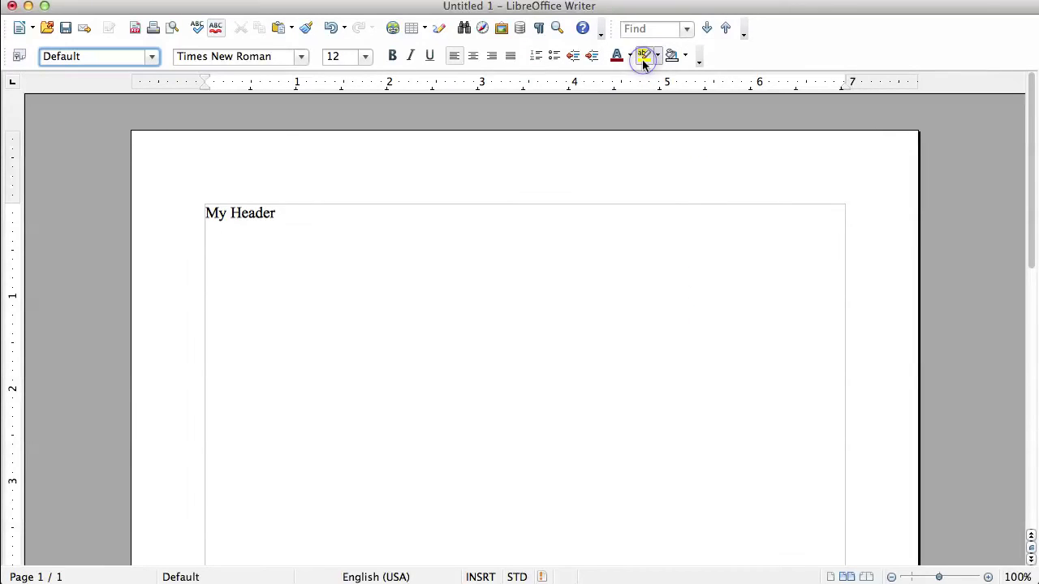
- Apply the Heading 1 style to "My Header" and add the paragraph explaining the "Text Body" style beneath it
left_click(273, 215)
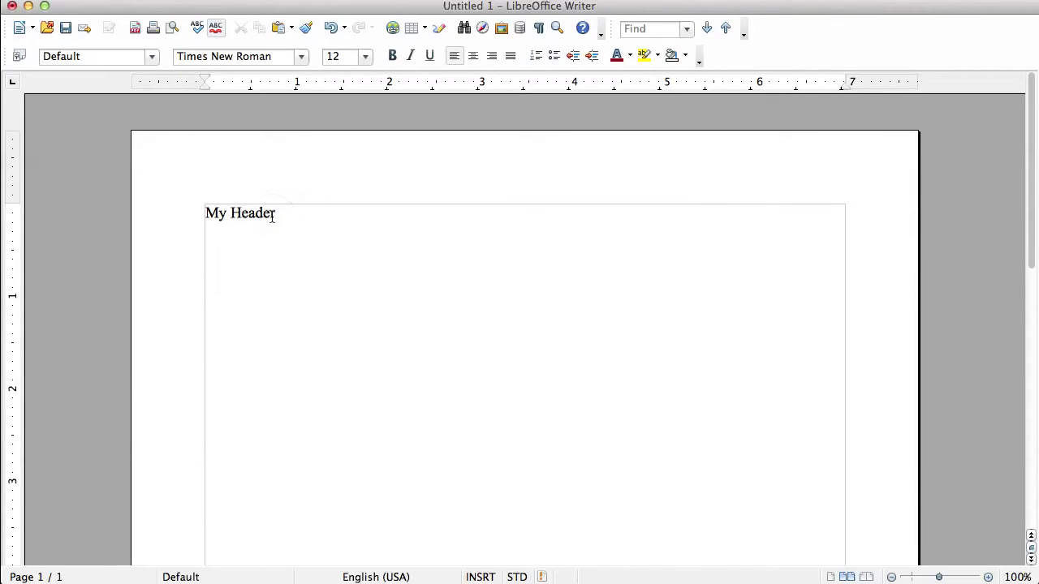
left_click(151, 57)
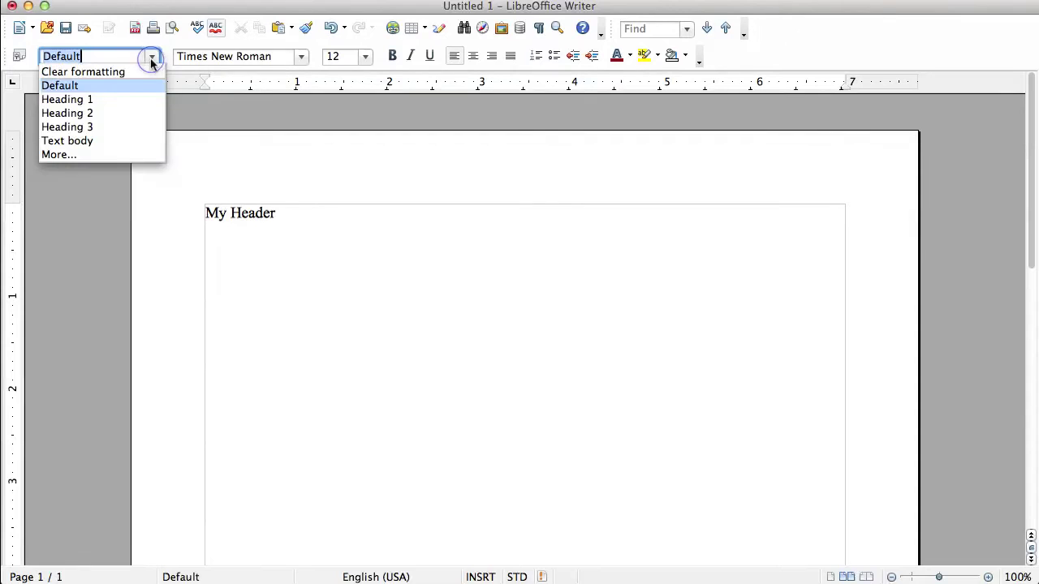
left_click(128, 97)
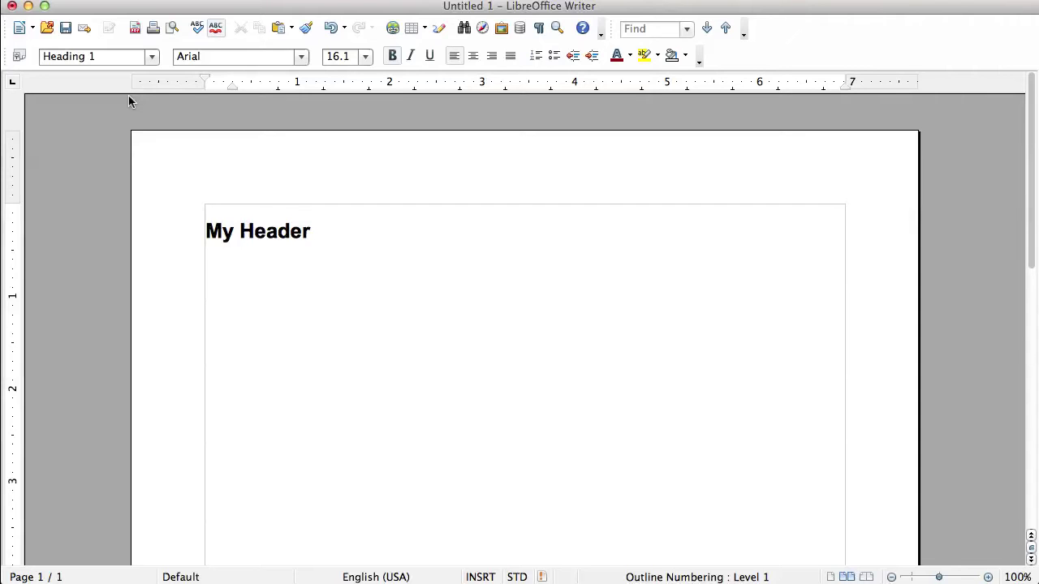
key("Return")
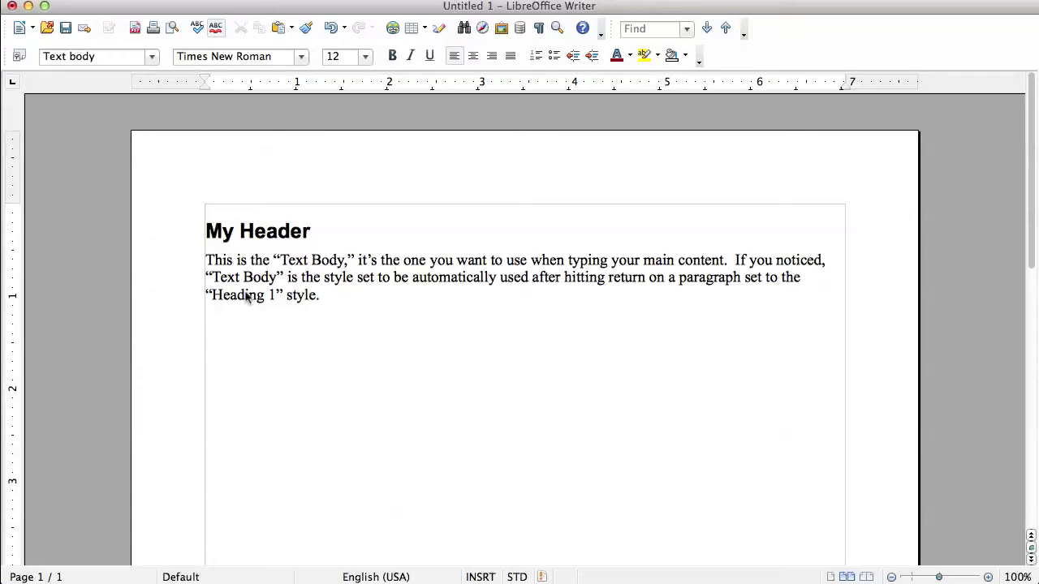
- Insert "My second header" from the clipboard history below the first paragraph and apply the Heading 2 style to it
key("ctrl+alt+v")
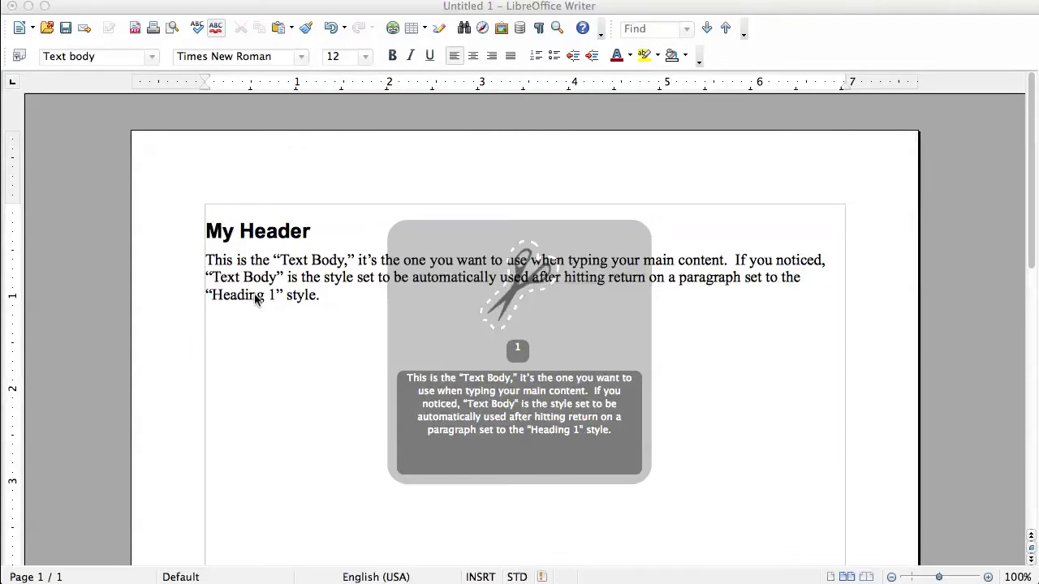
key("ctrl+alt+v")
key("ctrl+alt+v")
key("ctrl+alt+v")
key("ctrl+alt+v")
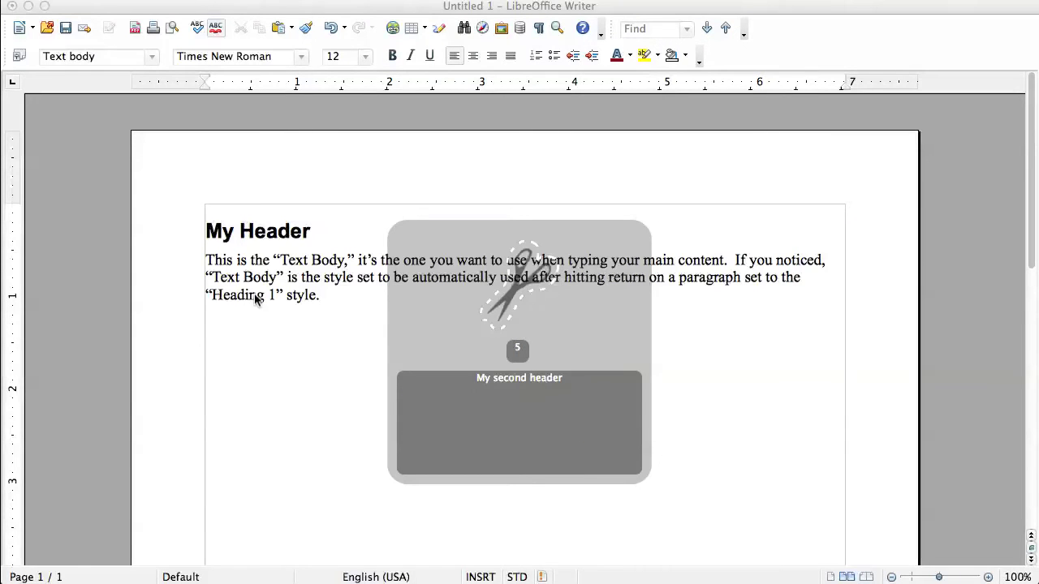
key("Return")
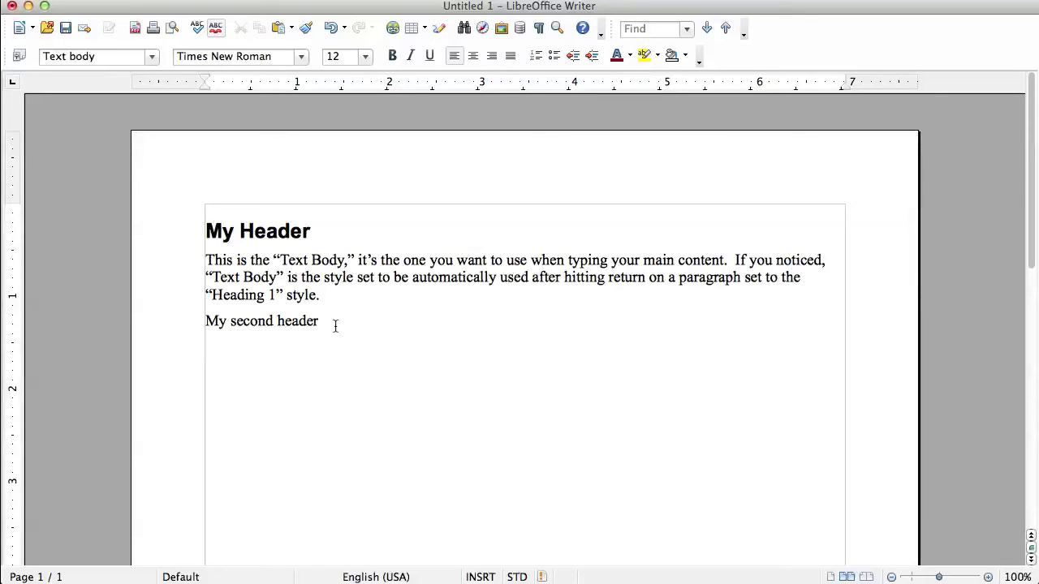
left_click(154, 58)
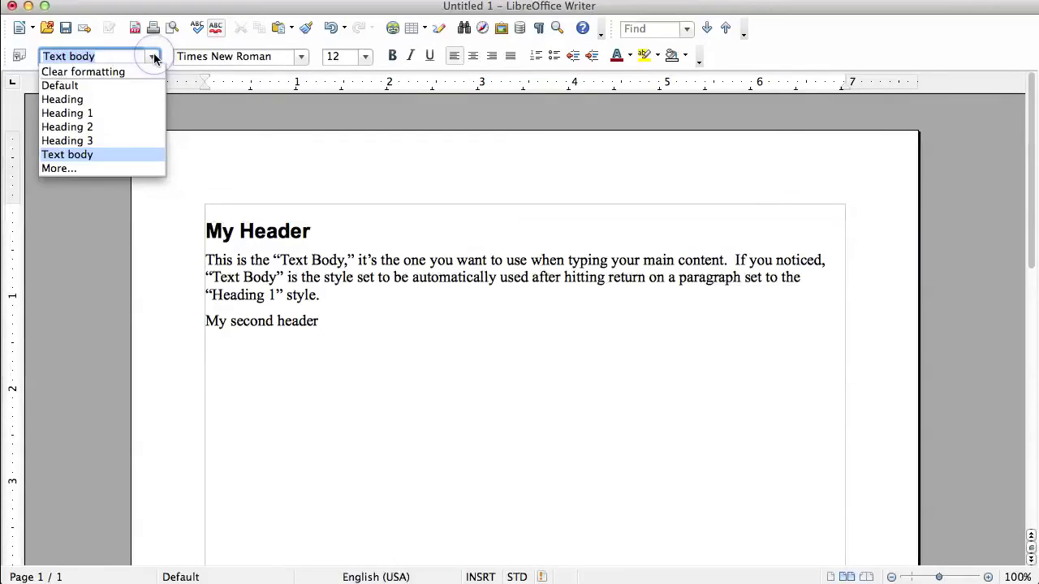
left_click(115, 127)
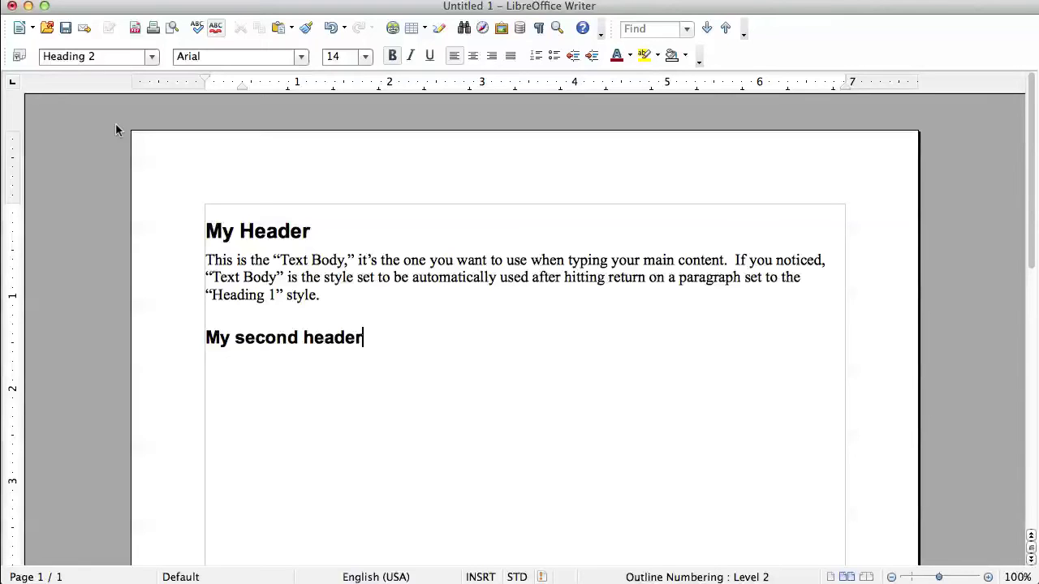
- Insert the "Word Processor styles are weird" paragraph from the clipboard history beneath the second header
key("Return")
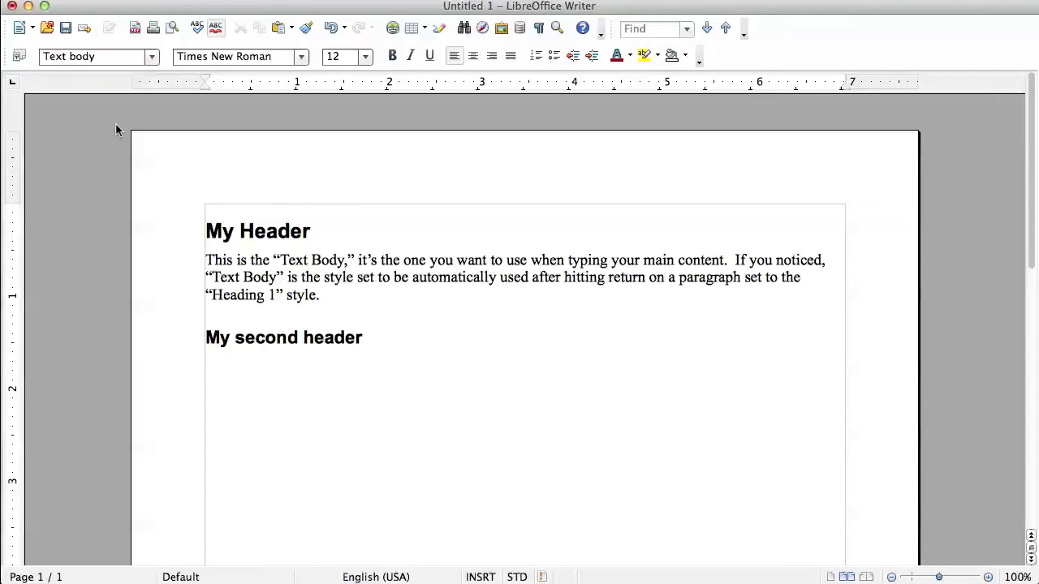
key("super+shift+v")
key("Up")
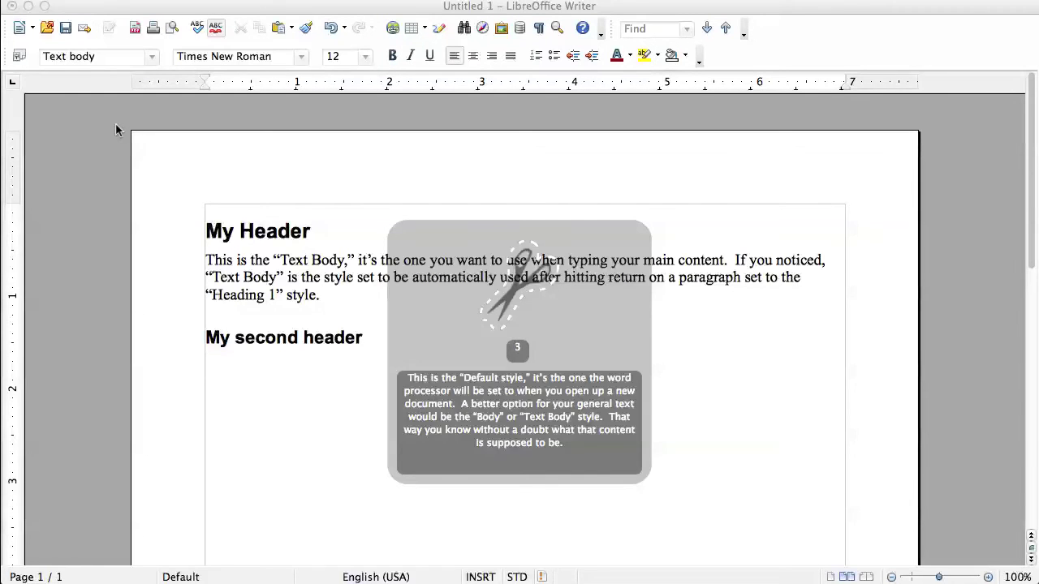
key("Up")
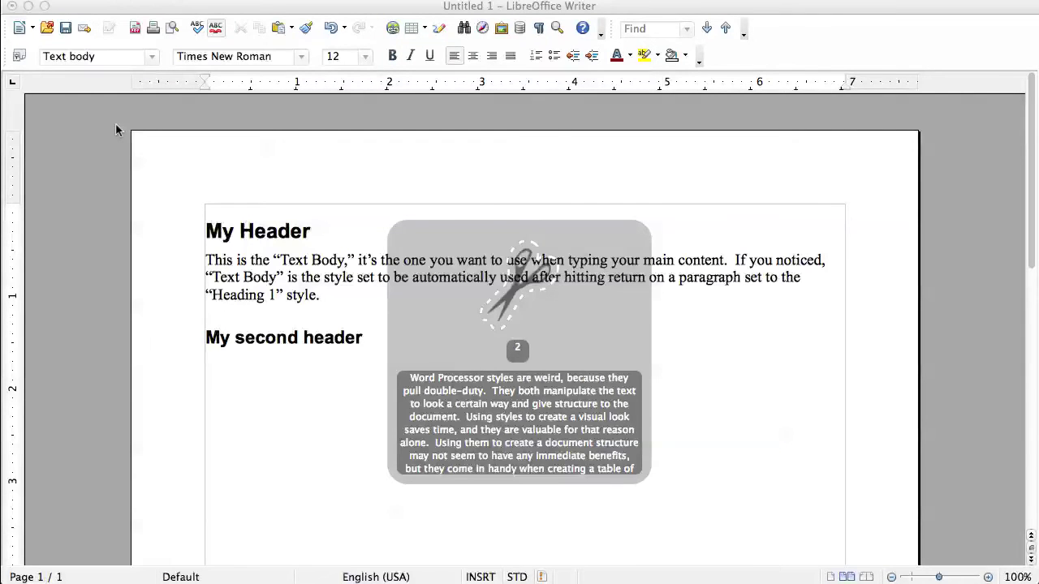
key("Return")
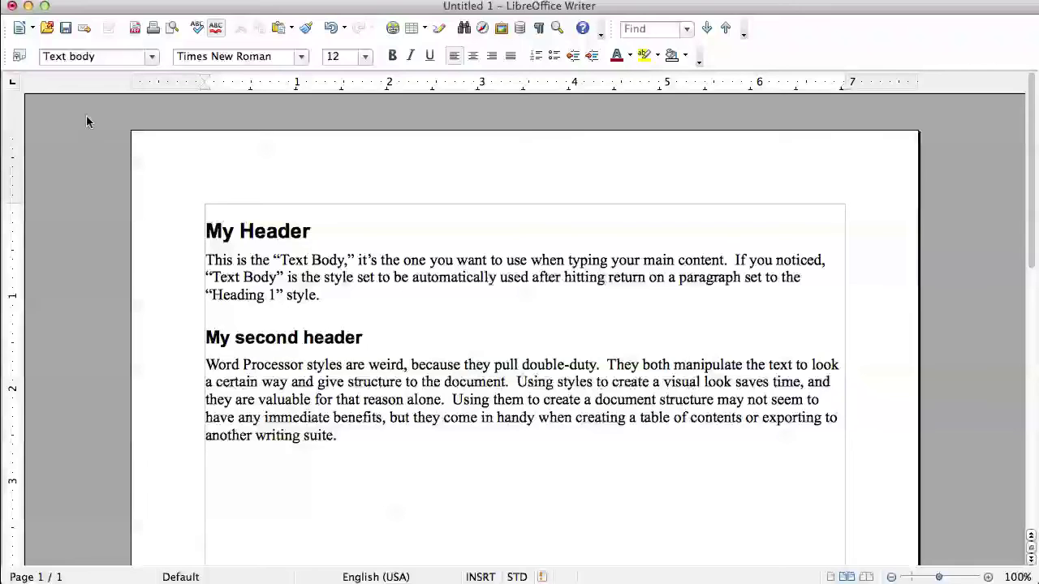
- Set the empty line below the last paragraph to Arial, size 14, bold
left_click(299, 56)
key("Home")
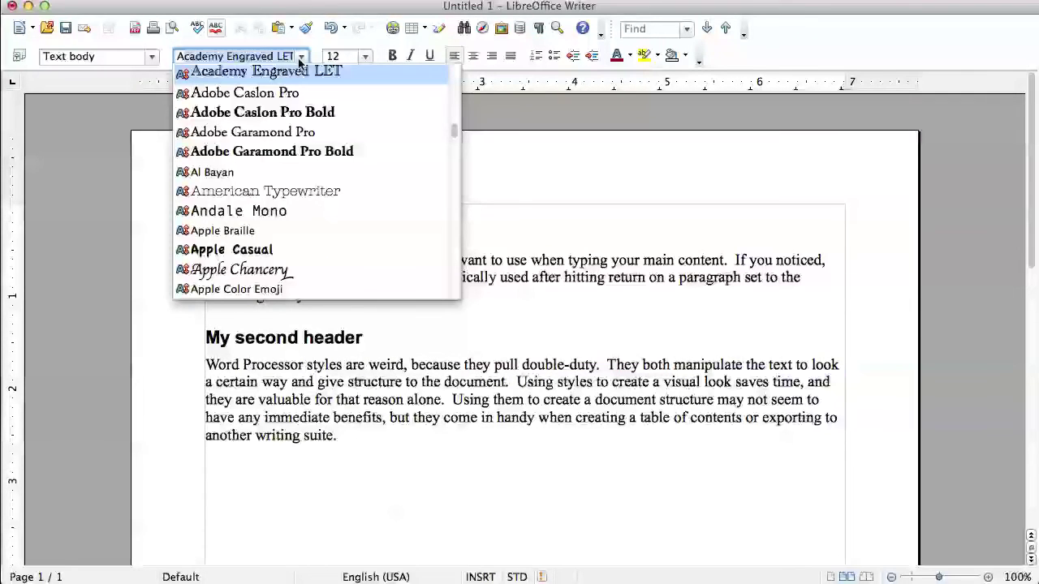
type("Arial")
key("Return")
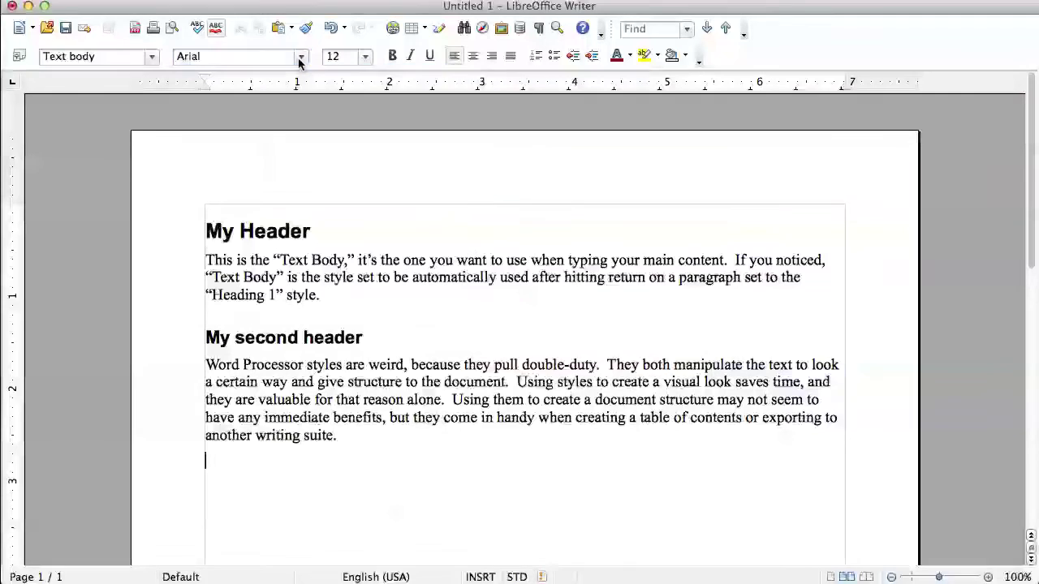
left_click(365, 56)
key("Escape")
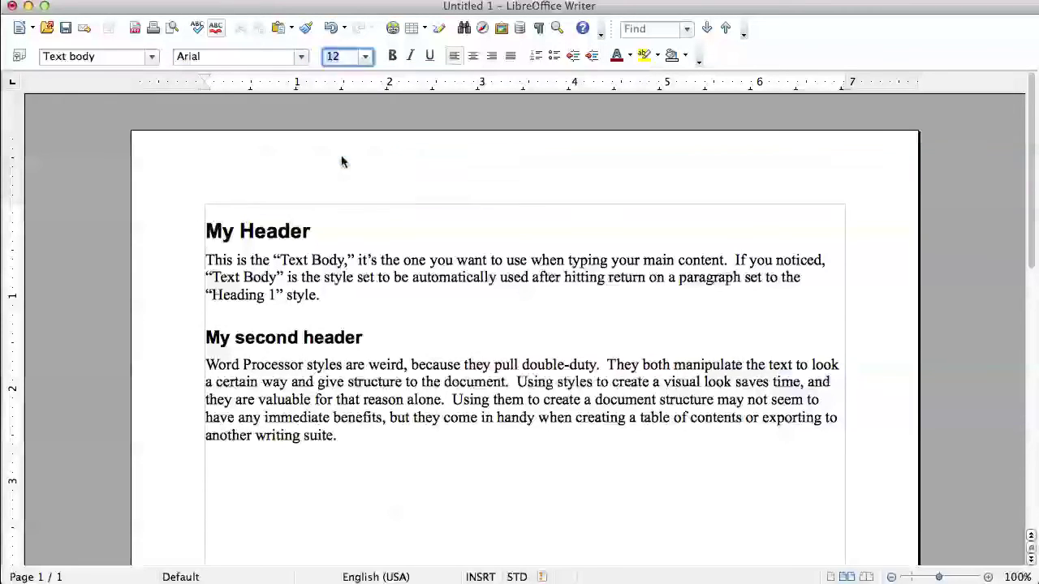
type("14")
key("Return")
left_click(393, 56)
- Enter "Manual Header" on the manually formatted line and view its paragraph indent and spacing settings without changing them
type("M")
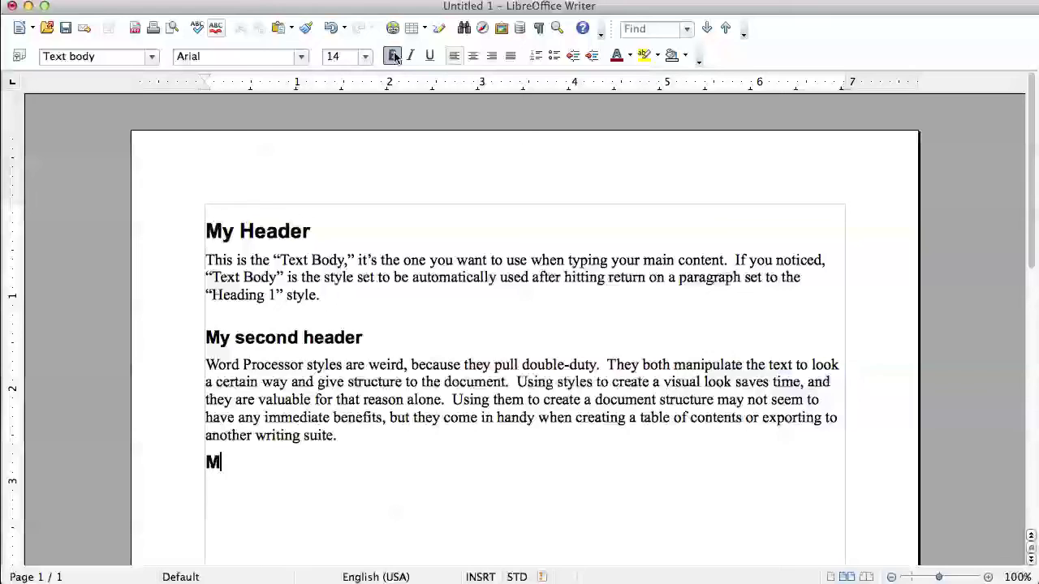
type("anual Header")
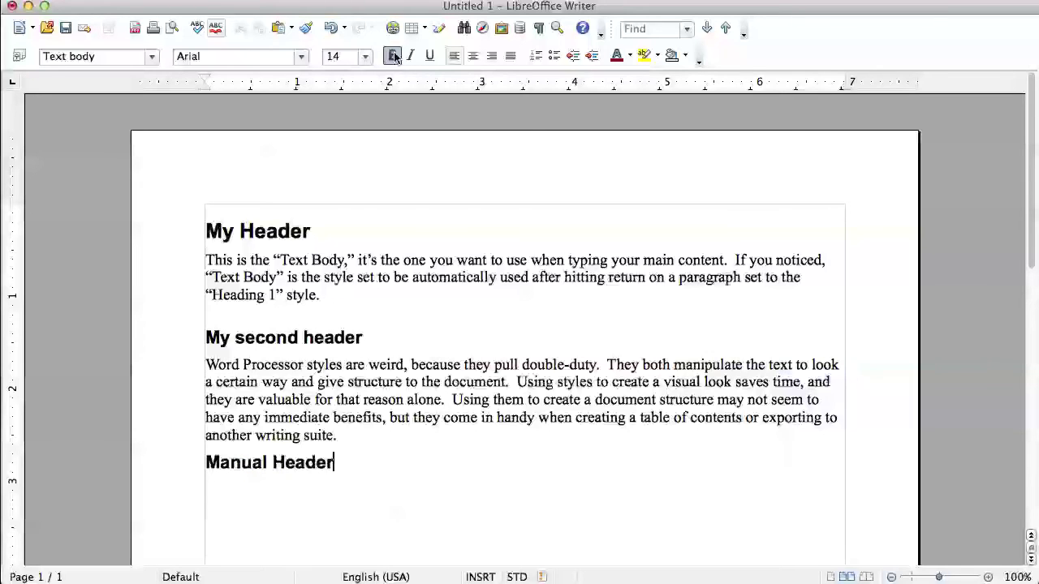
key("super+b")
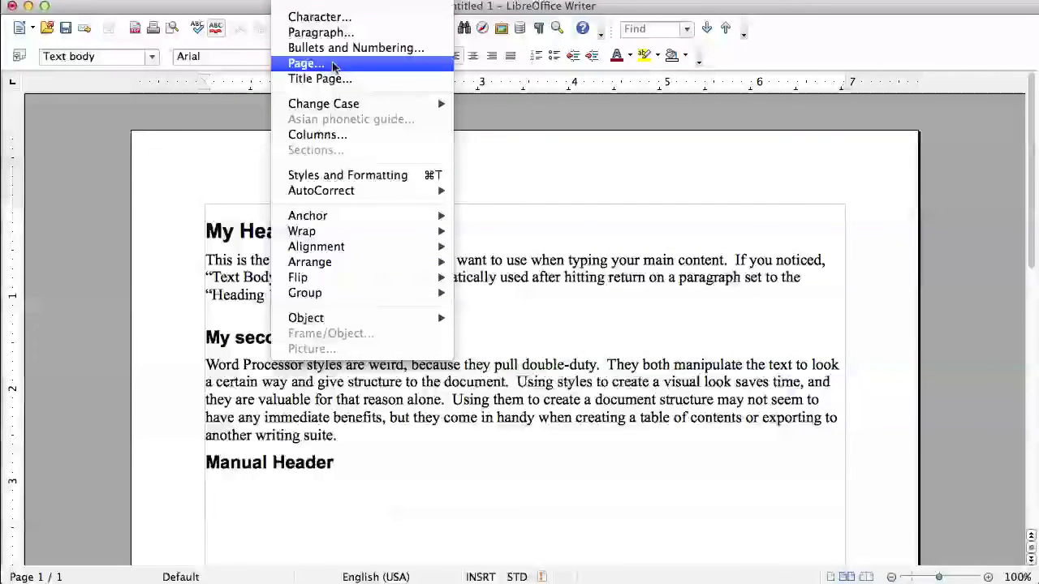
left_click(333, 30)
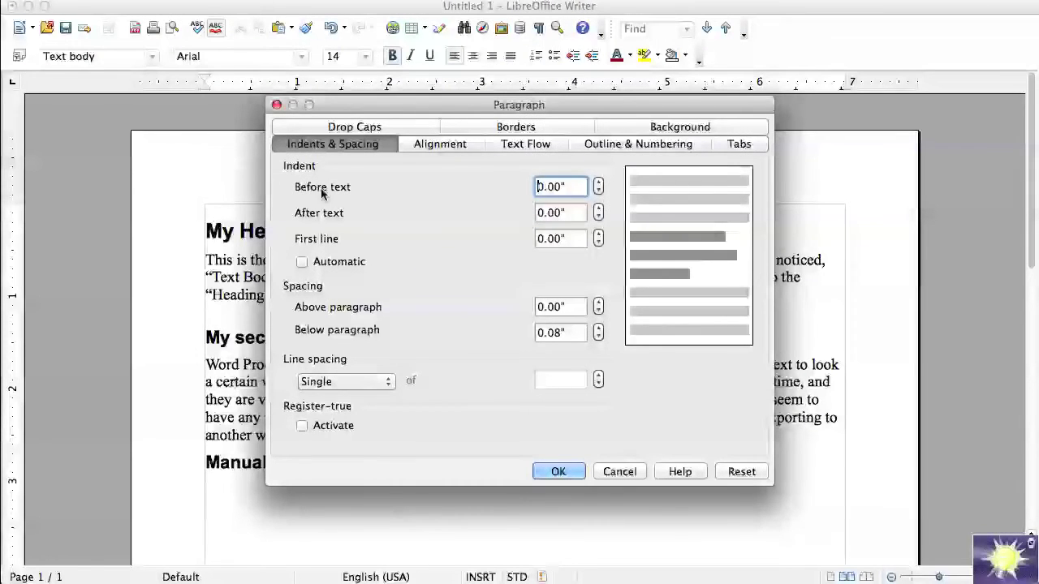
left_click(622, 473)
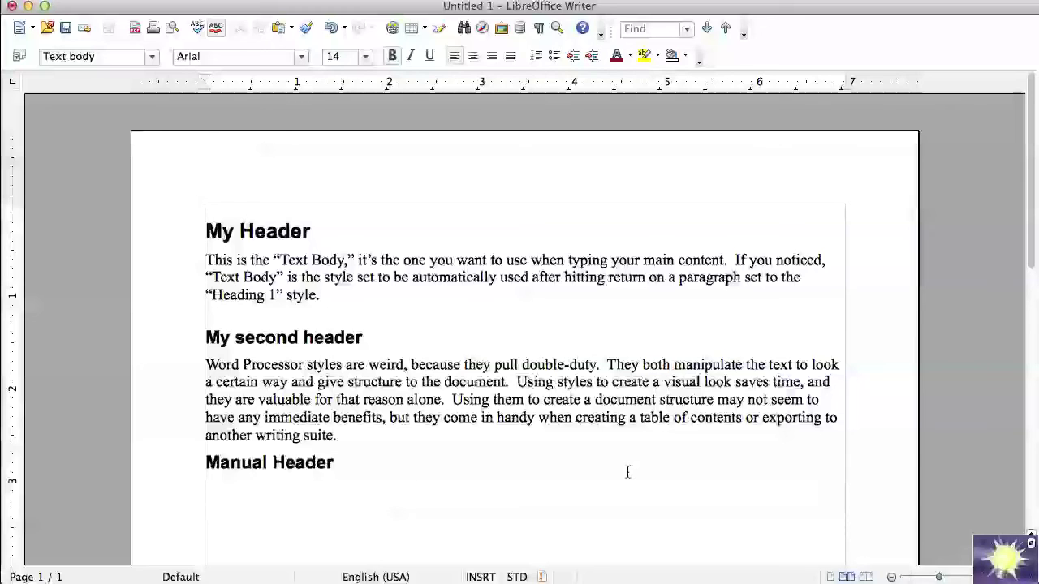
- Delete the "Manual Header" text, keeping an empty line below the last paragraph
key("BackSpace")
key("BackSpace")
key("BackSpace")
key("BackSpace")
key("BackSpace")
key("BackSpace")
key("BackSpace")
key("BackSpace")
key("BackSpace")
key("BackSpace")
key("BackSpace")
key("BackSpace")
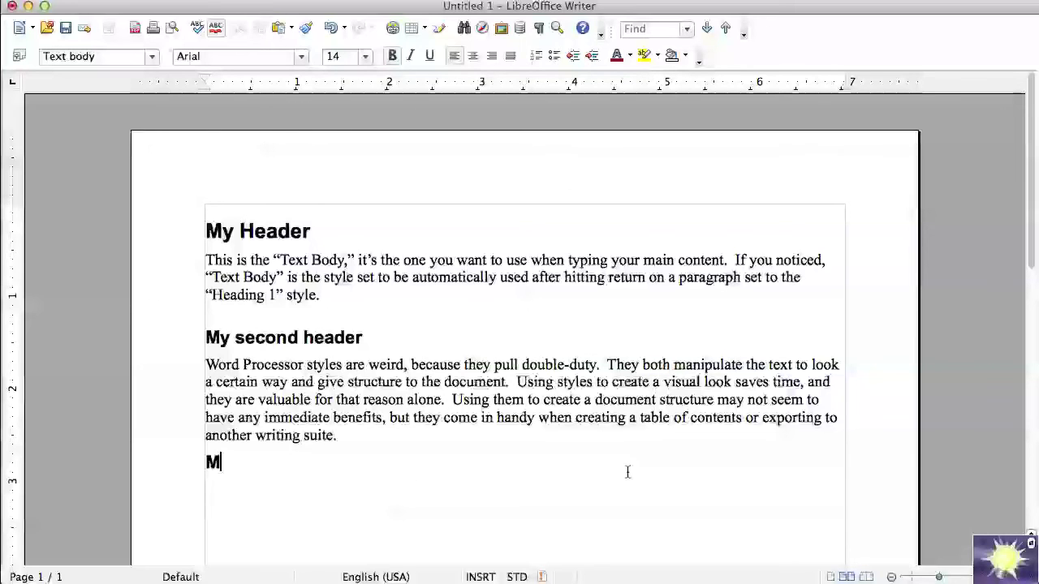
key("BackSpace")
key("BackSpace")
key("Return")
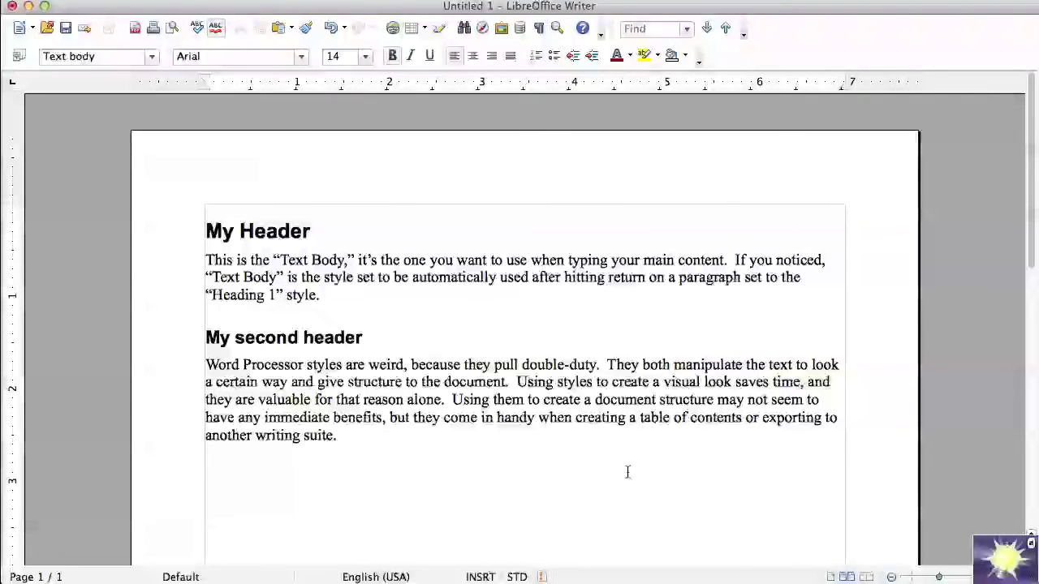
- Enter "My next second header" on the empty line below the last paragraph and apply the Heading 2 style to it
type("My Ne")
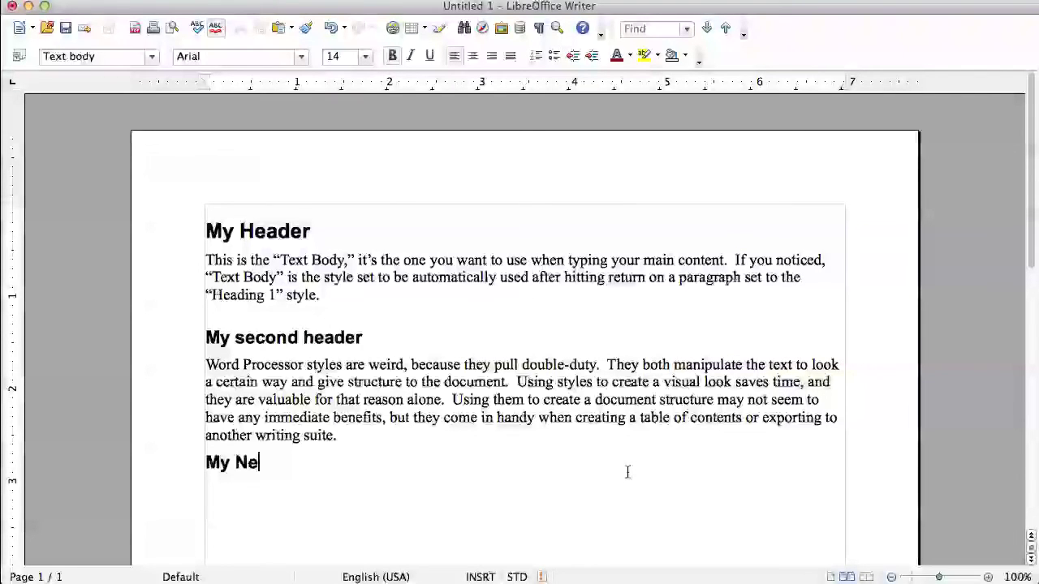
key("BackSpace")
type("next second heade")
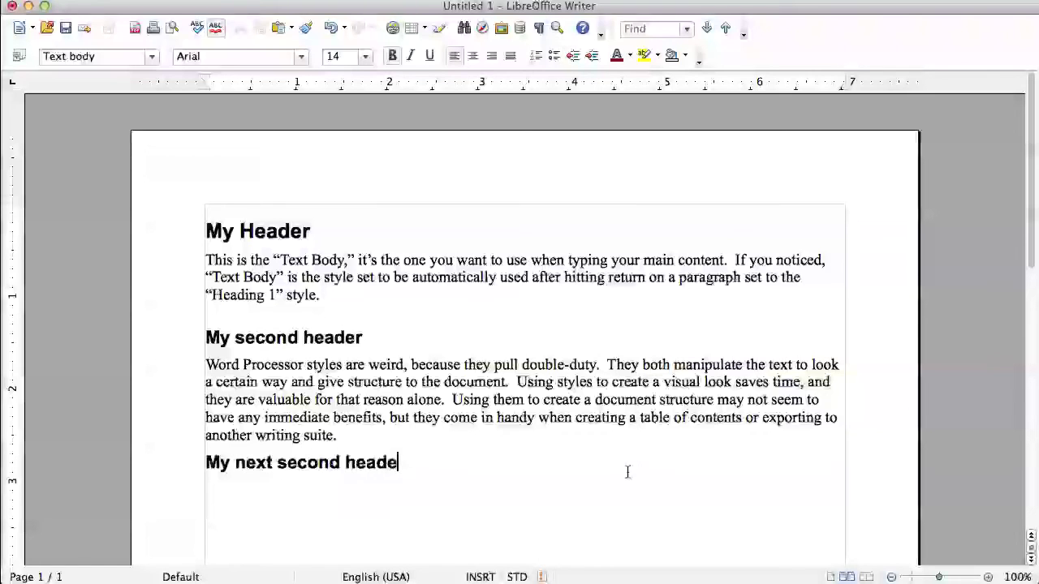
type("r")
left_click(153, 57)
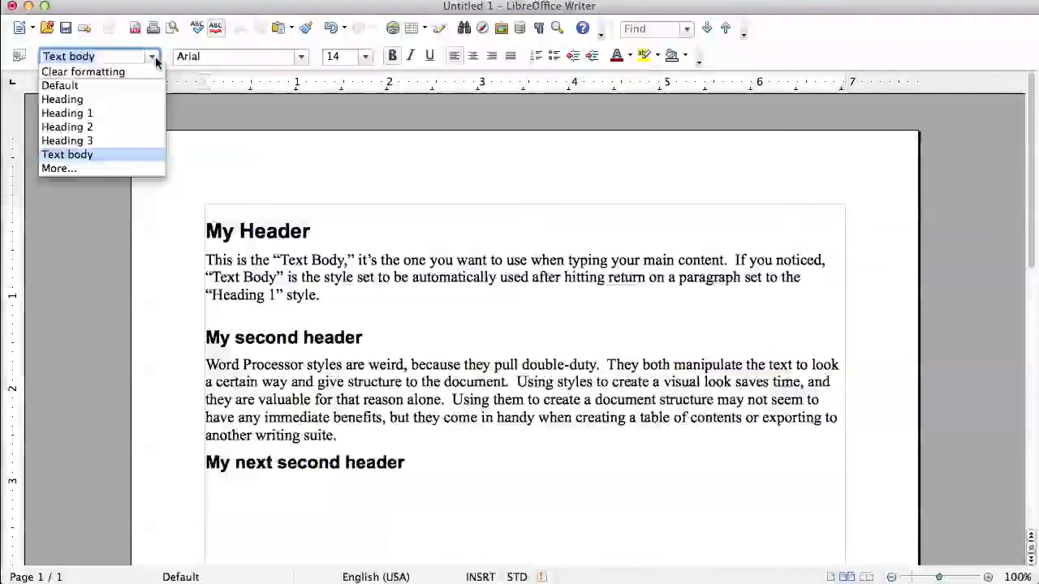
left_click(125, 127)
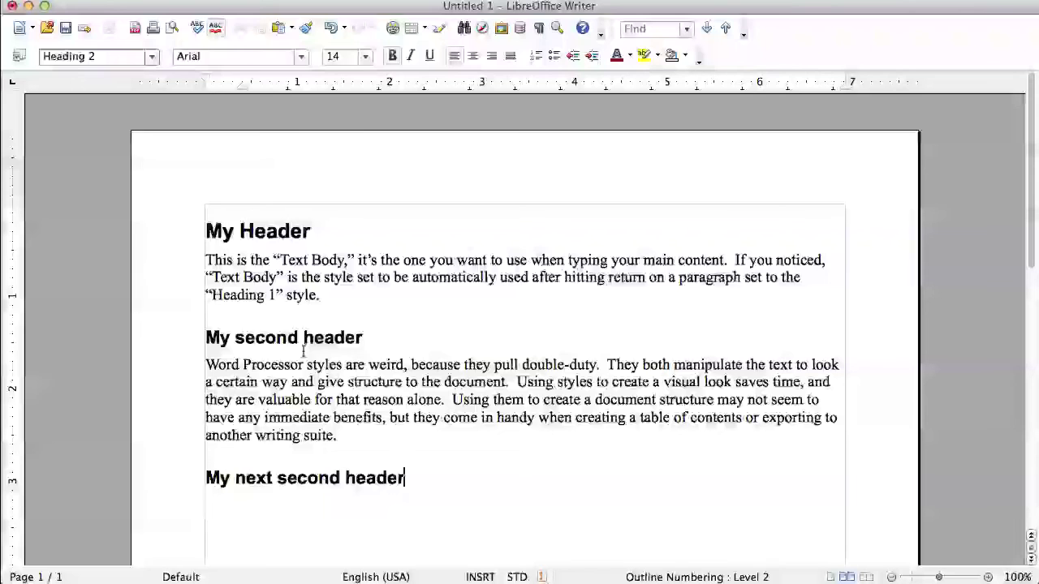
- Modify the Heading 2 paragraph style, setting its font color to Blue 5
left_click(19, 56)
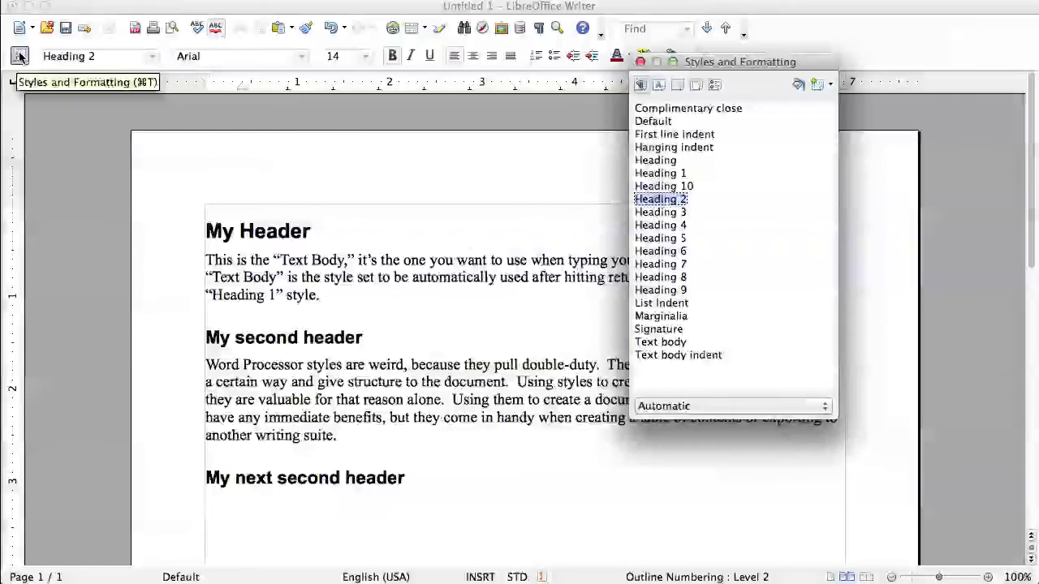
right_click(672, 207)
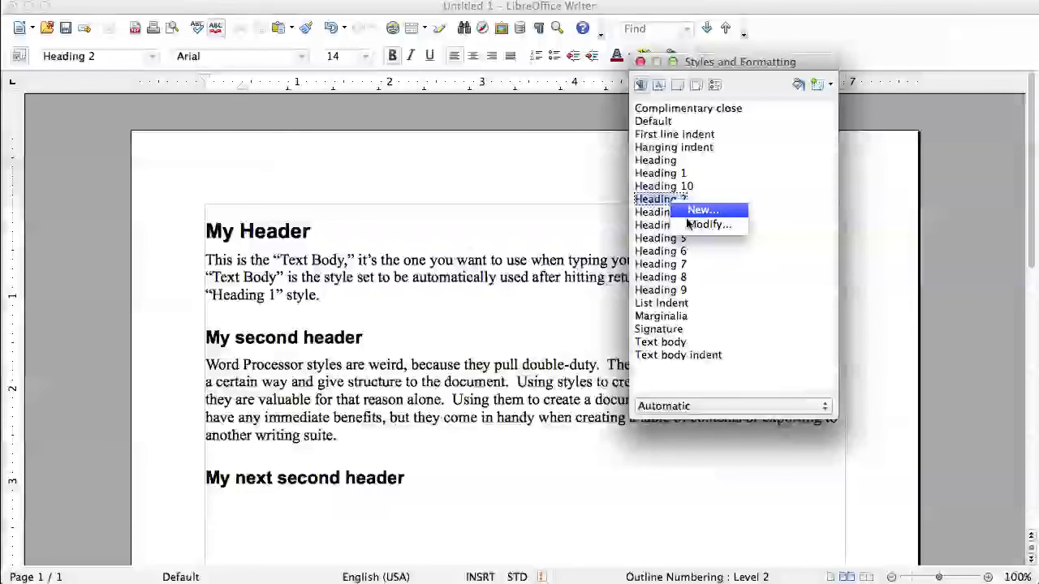
left_click(690, 225)
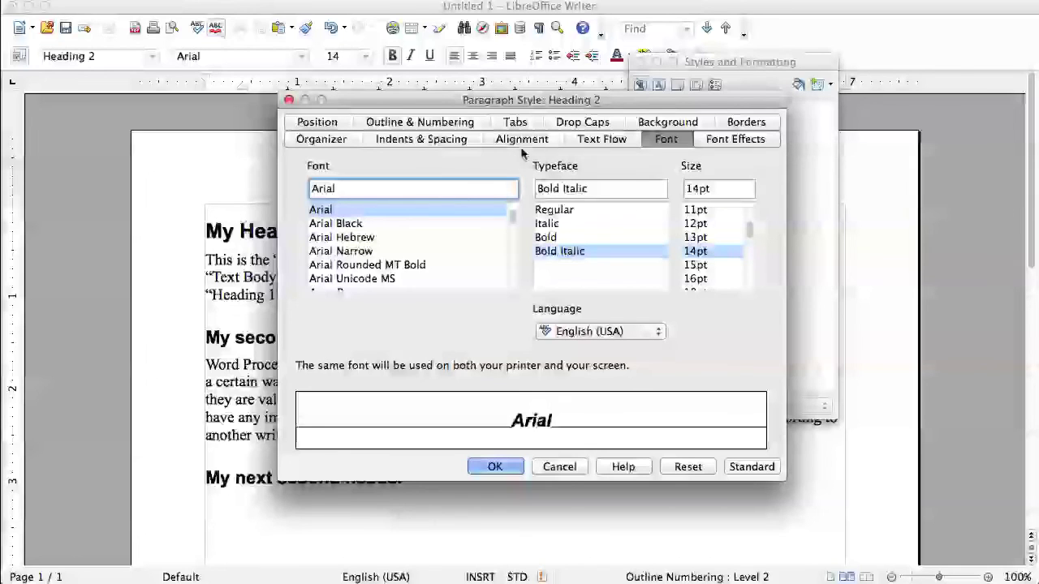
left_click(733, 141)
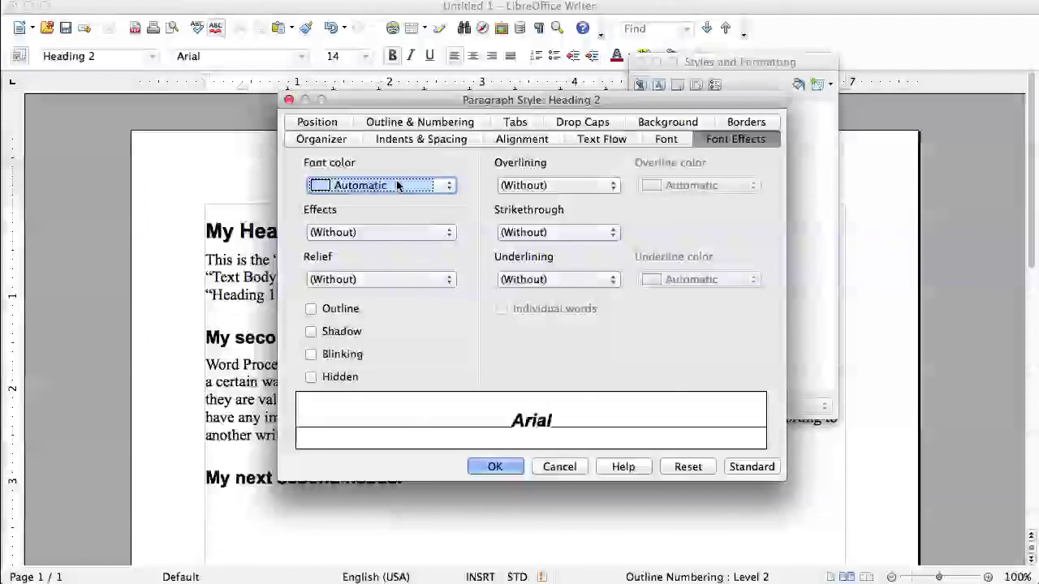
left_click(449, 186)
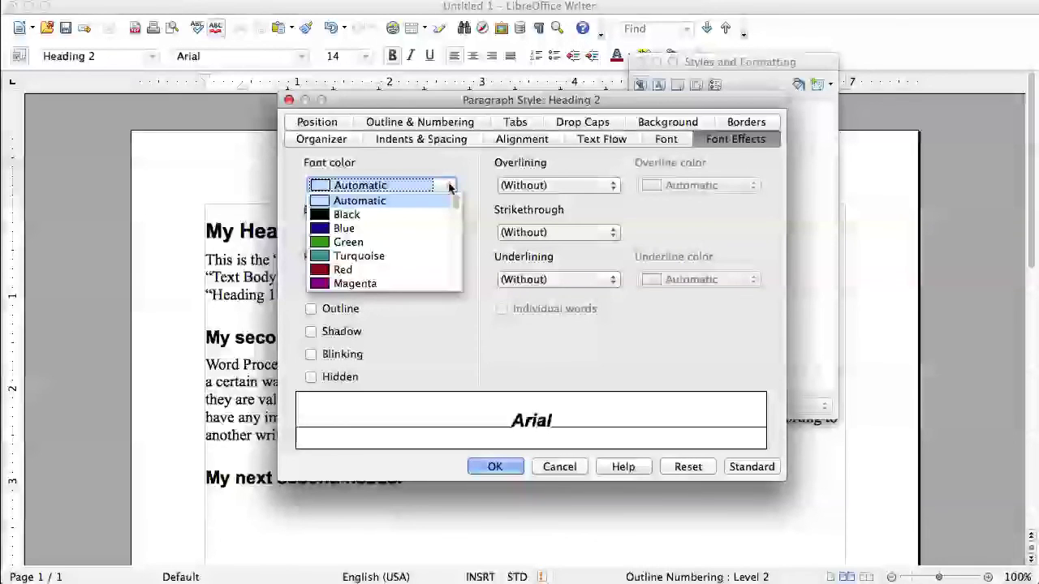
scroll(394, 231, "down", 3)
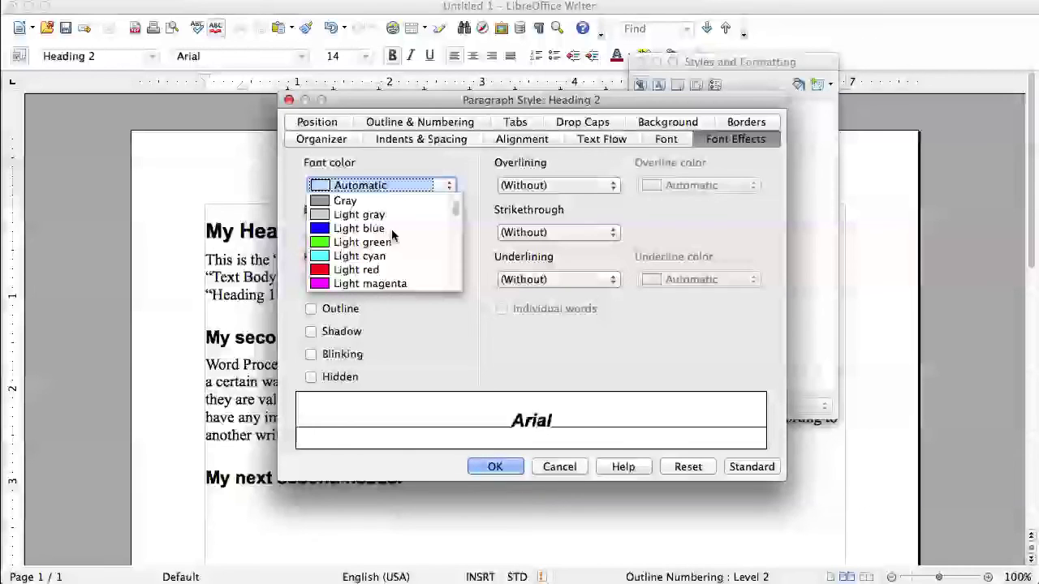
scroll(393, 235, "down", 8)
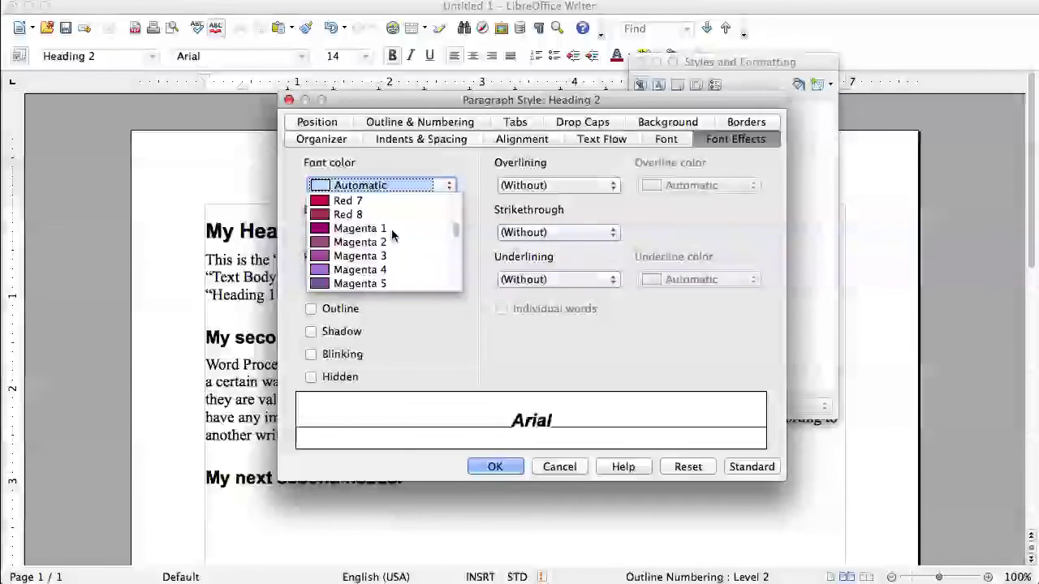
scroll(391, 234, "down", 3)
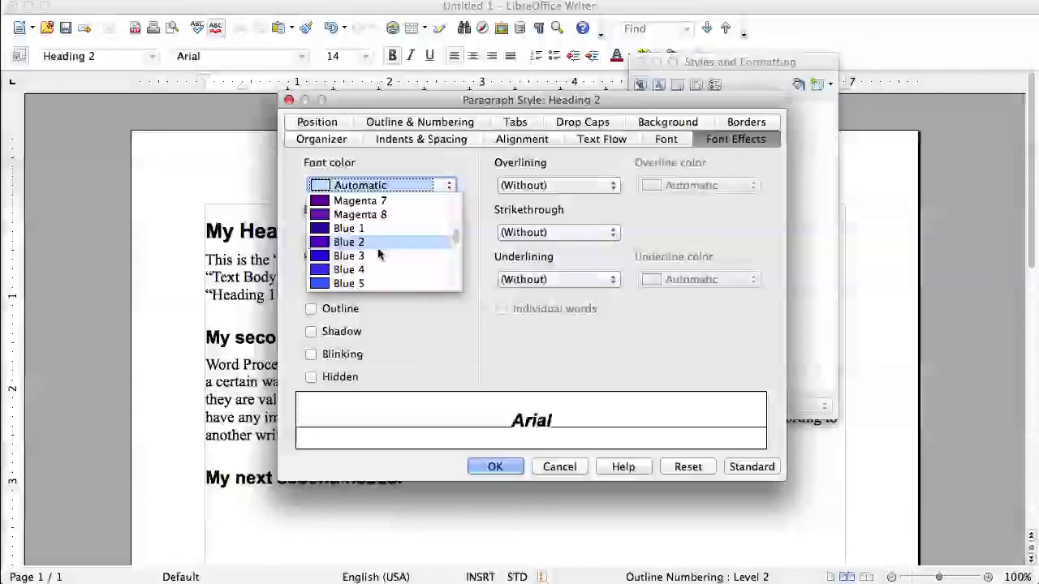
left_click(356, 282)
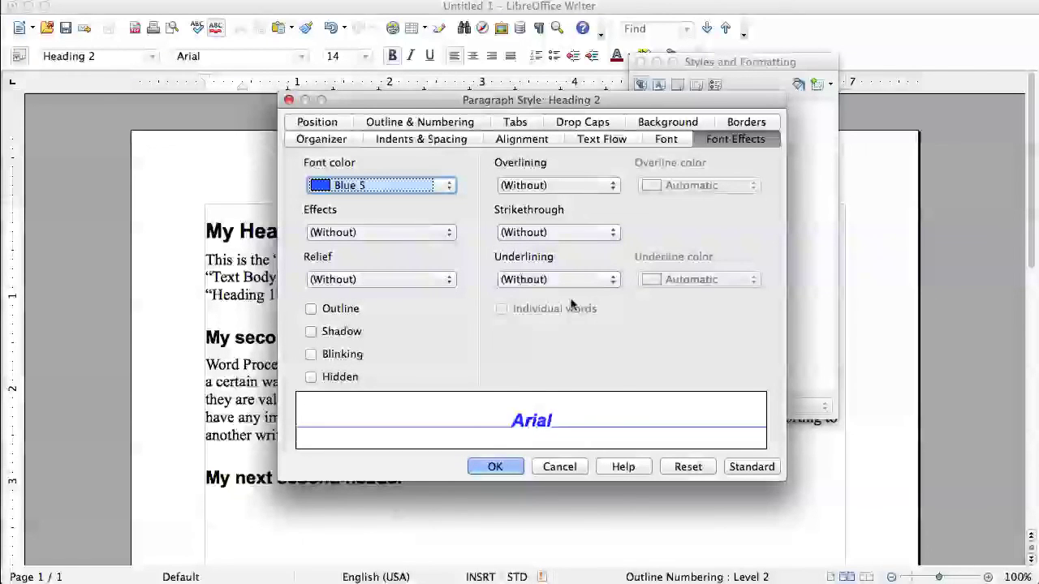
- Set the Heading 2 style's typeface to Bold and apply the style changes
left_click(665, 140)
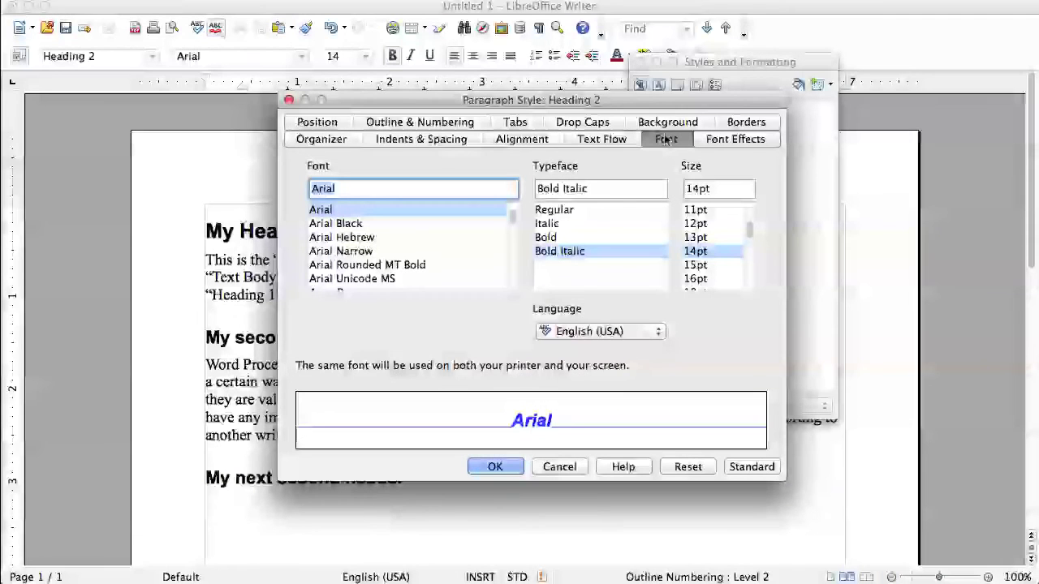
left_click(551, 237)
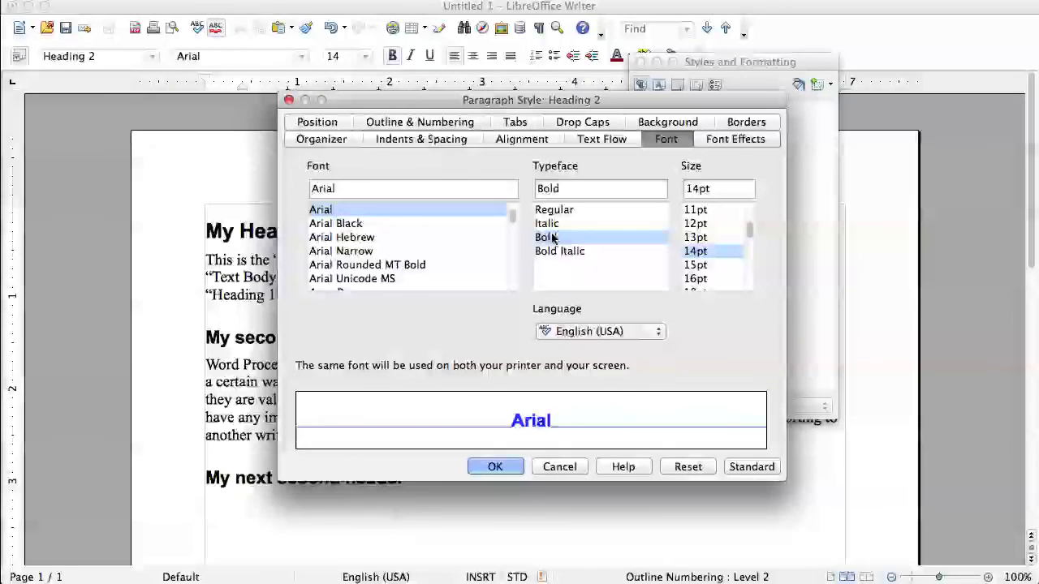
left_click(497, 468)
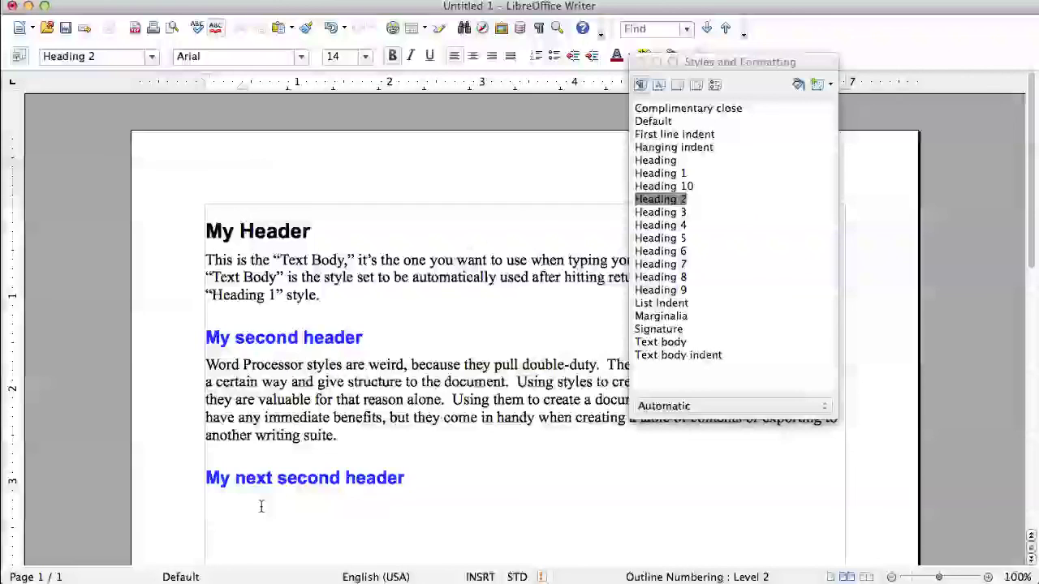
- Add the line "My second Heading 1" in the Heading 1 style below "My next second header"
key("Return")
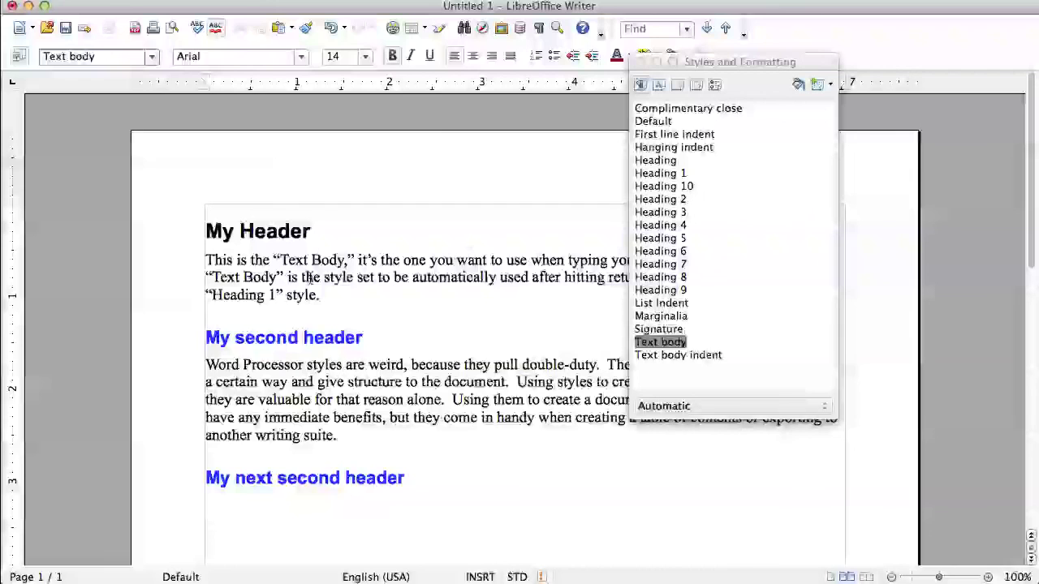
left_click(181, 504)
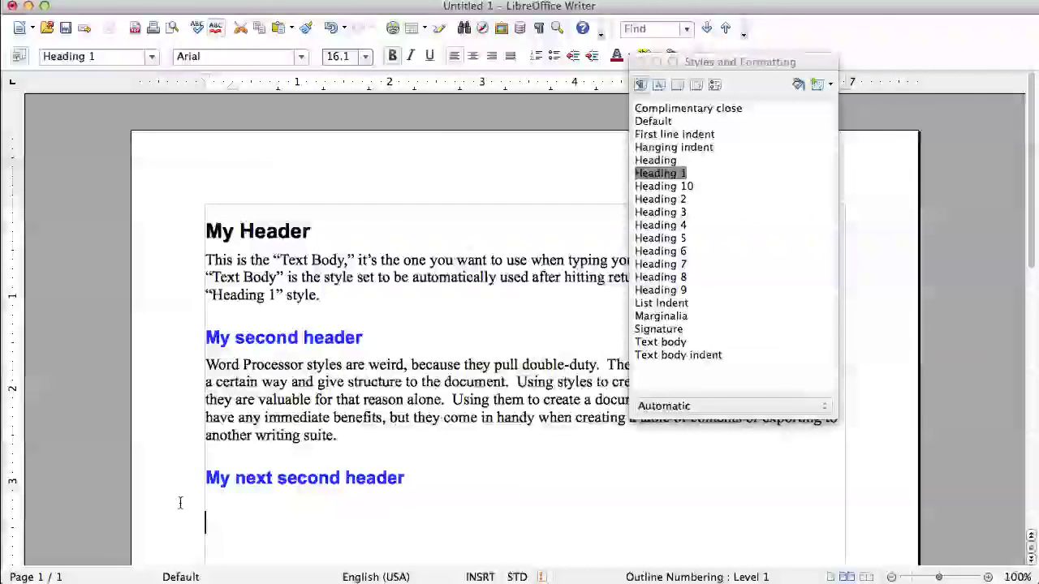
type("My second Heading 1")
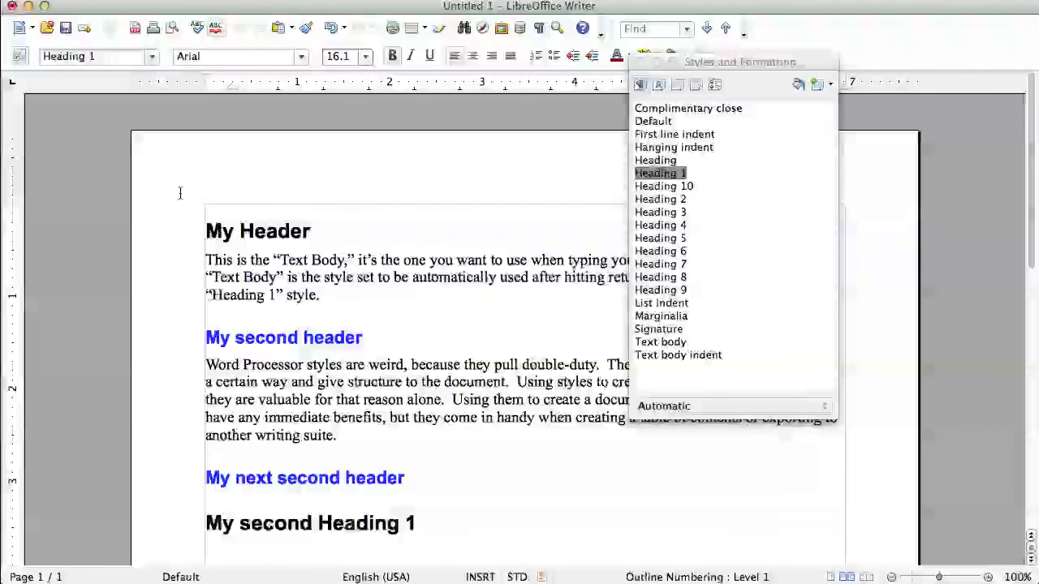
- Modify the Heading 1 paragraph style so its font color is Gray 60%, and apply the change
left_click(277, 231)
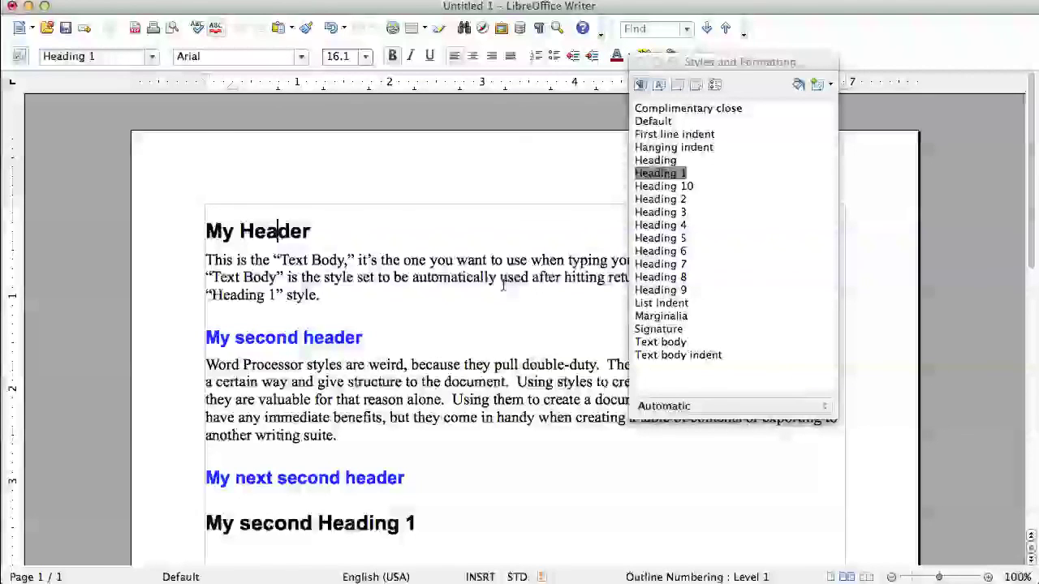
right_click(663, 173)
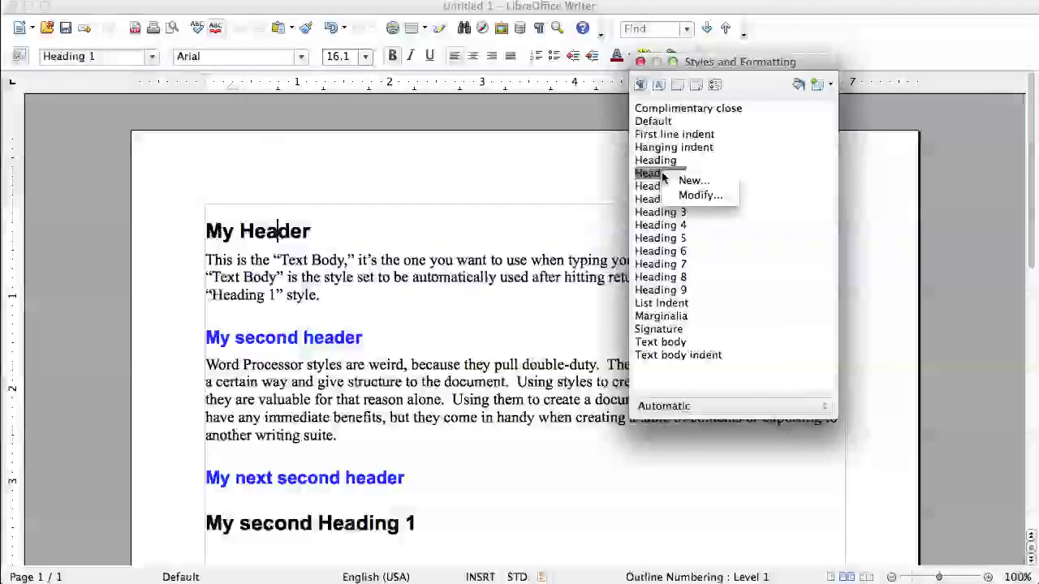
left_click(698, 195)
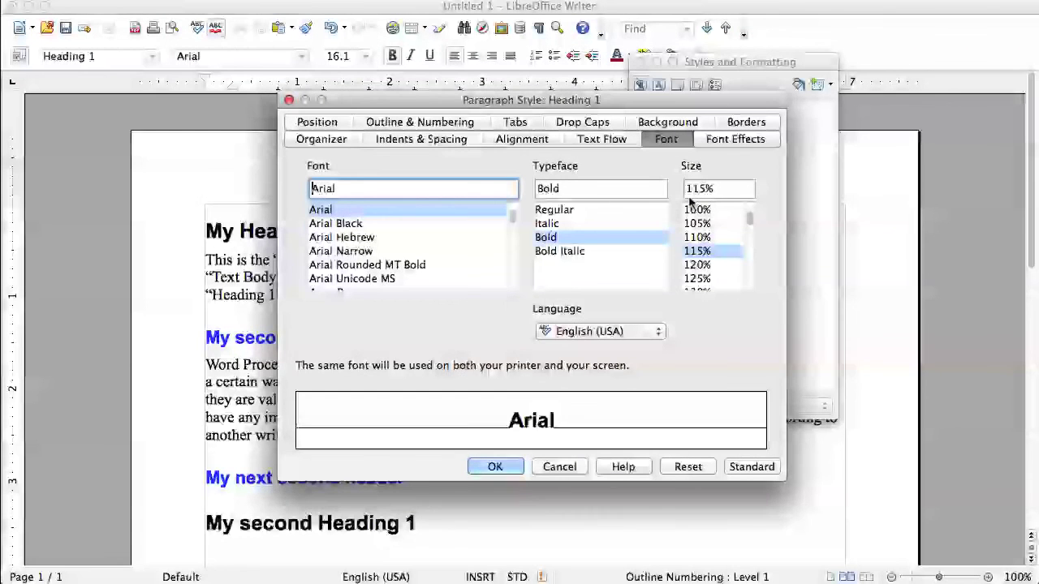
left_click(726, 141)
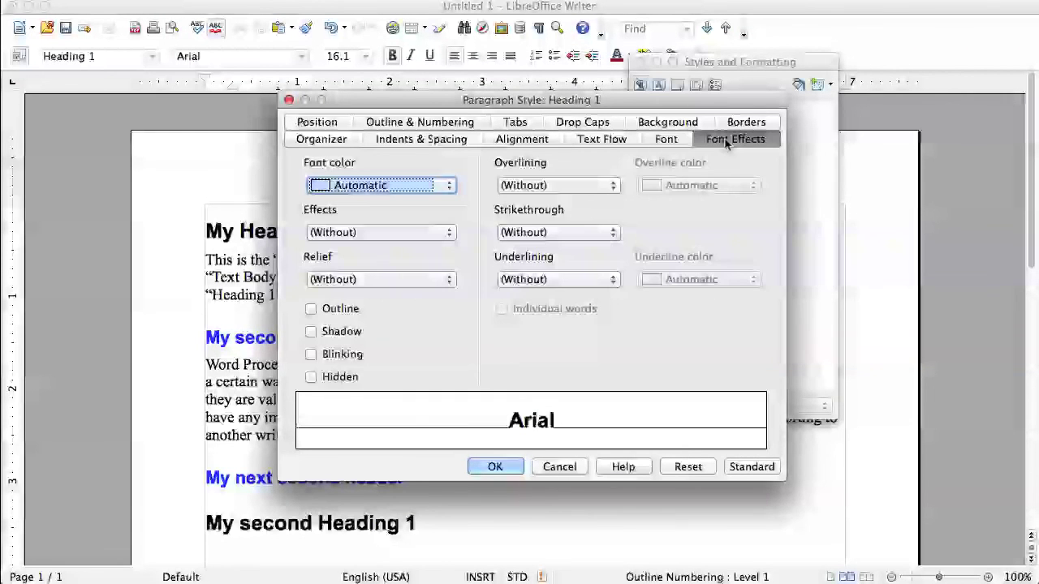
left_click(451, 185)
scroll(406, 224, "down", 5)
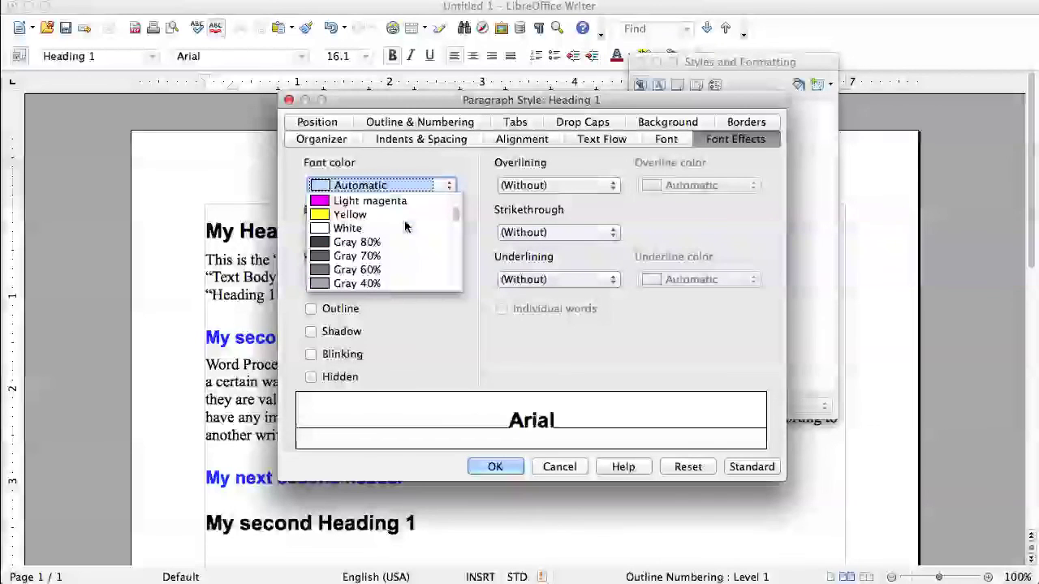
left_click(355, 270)
left_click(494, 466)
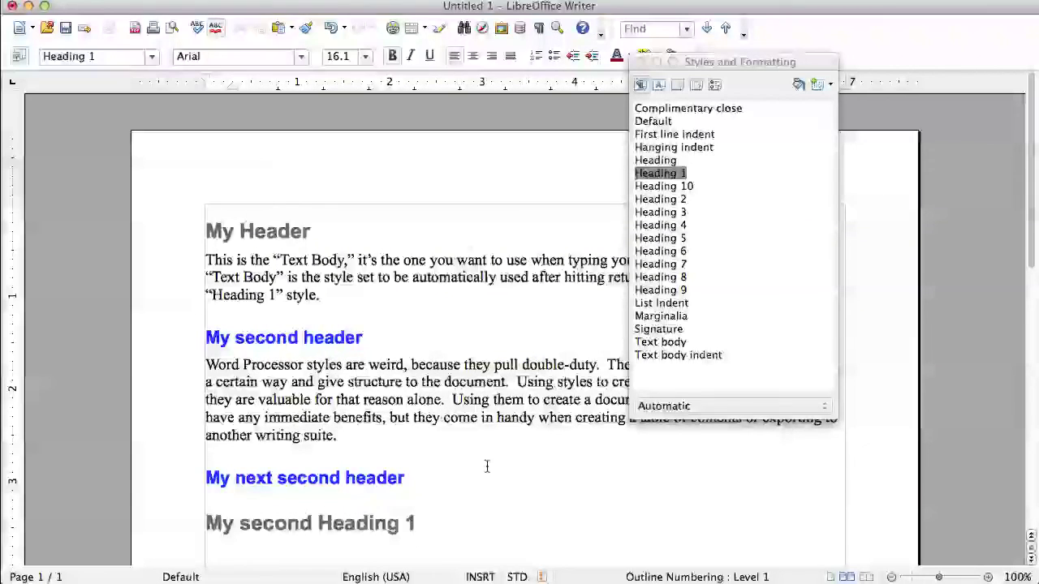